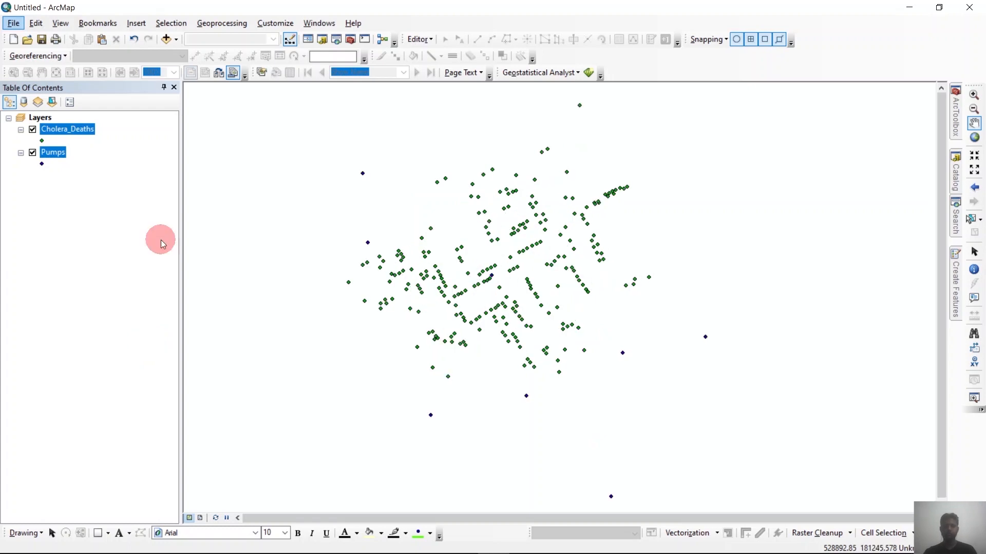
Step: Change the Cholera_Deaths point symbol to Circle 2 with a size of 10
{"action": "left_click", "coordinate": [41, 142]}
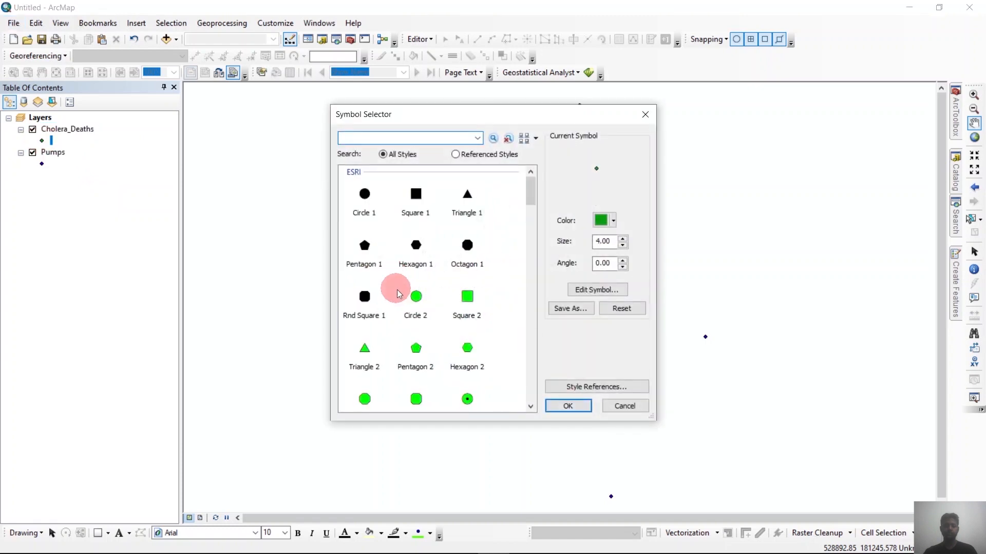
{"action": "left_click", "coordinate": [409, 300]}
{"action": "left_click", "coordinate": [604, 241]}
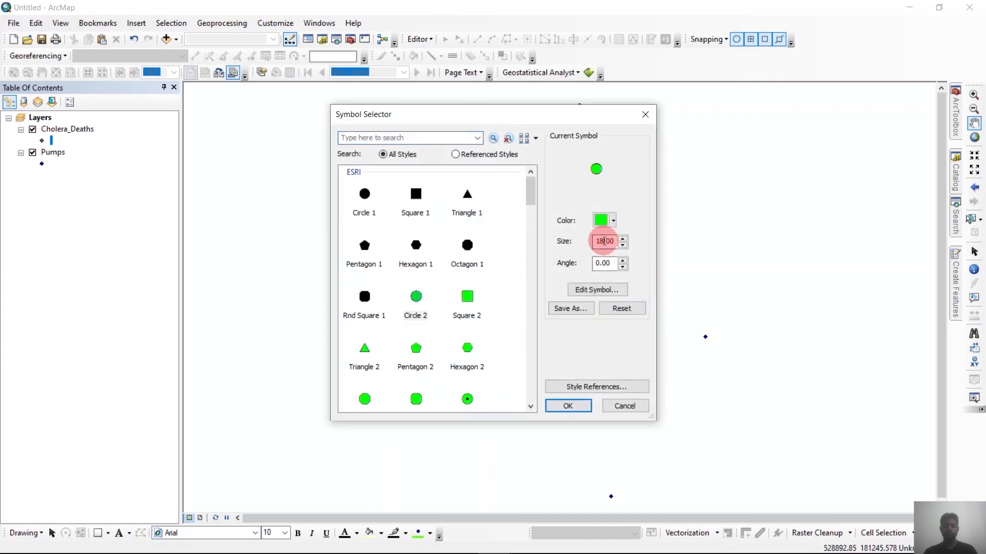
{"action": "key", "text": "BackSpace"}
{"action": "type", "text": "0"}
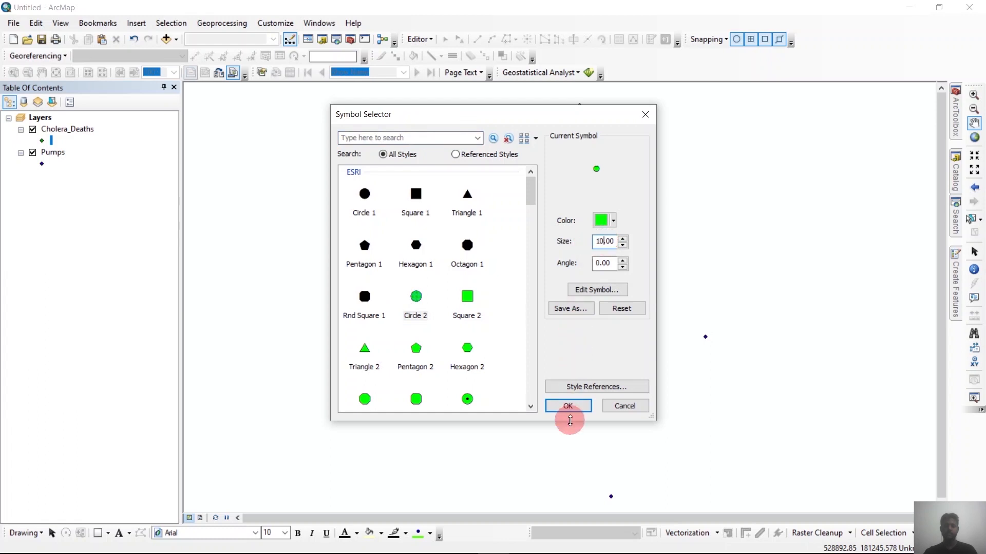
{"action": "left_click", "coordinate": [569, 407]}
{"action": "scroll", "coordinate": [519, 282], "scroll_direction": "down", "scroll_amount": 1}
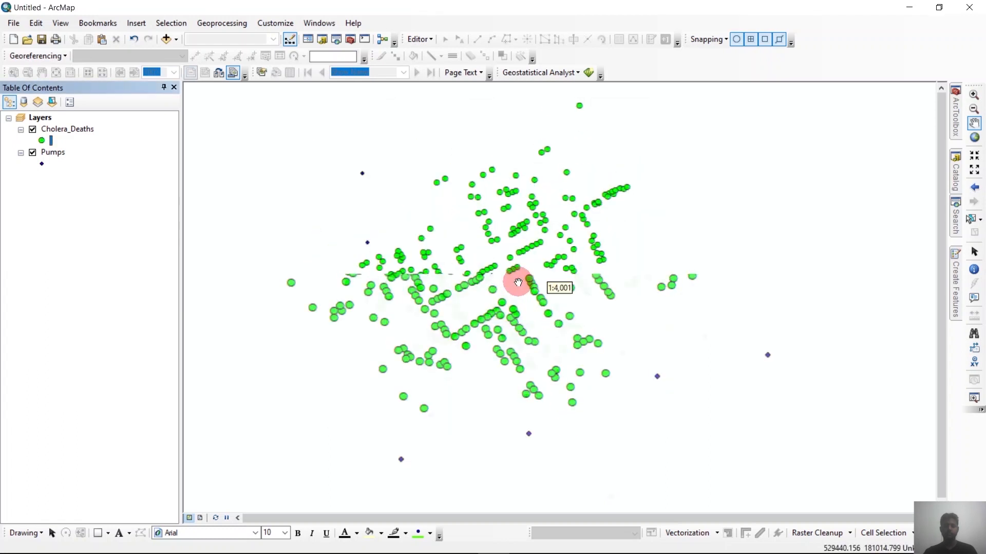
{"action": "scroll", "coordinate": [518, 282], "scroll_direction": "up", "scroll_amount": 2}
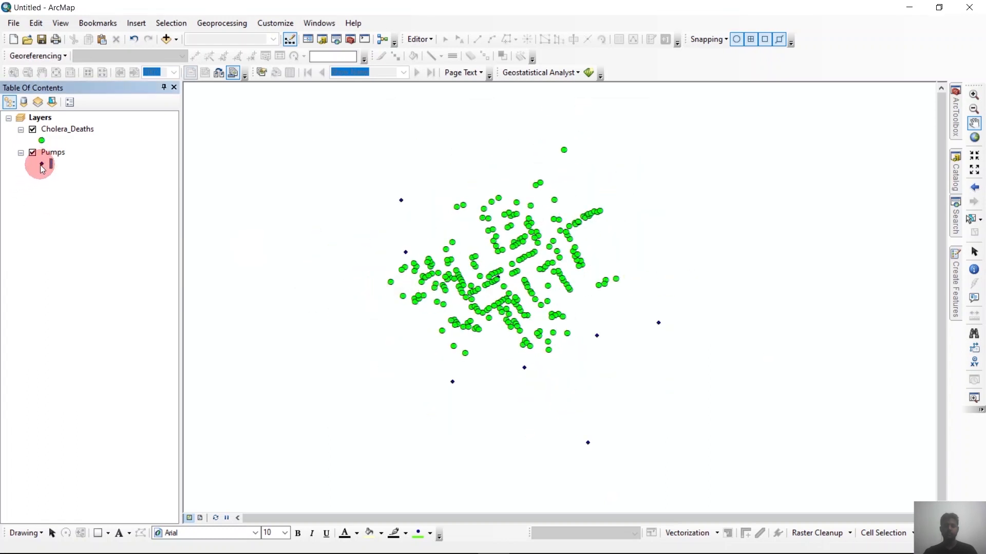
Step: Change the Pumps point symbol to Circle 2 with a size of 10 and a red colour
{"action": "left_click", "coordinate": [41, 165]}
{"action": "left_click", "coordinate": [417, 300]}
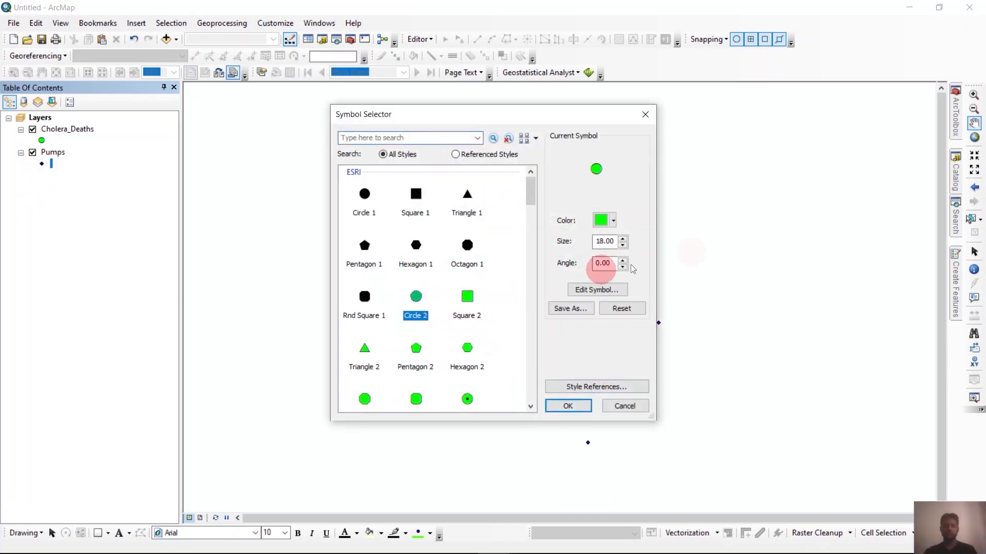
{"action": "left_click", "coordinate": [602, 241]}
{"action": "key", "text": "BackSpace"}
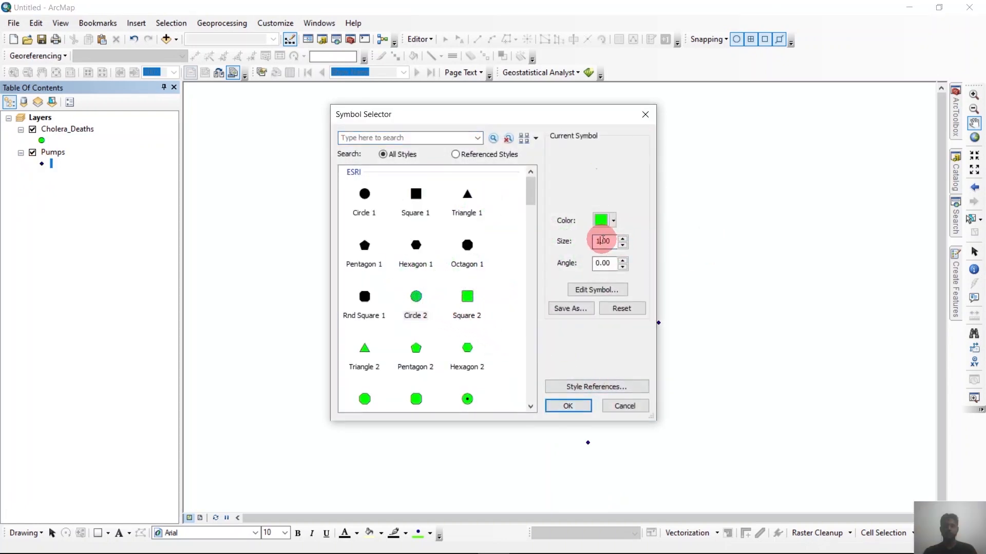
{"action": "type", "text": "0"}
{"action": "left_click", "coordinate": [606, 219]}
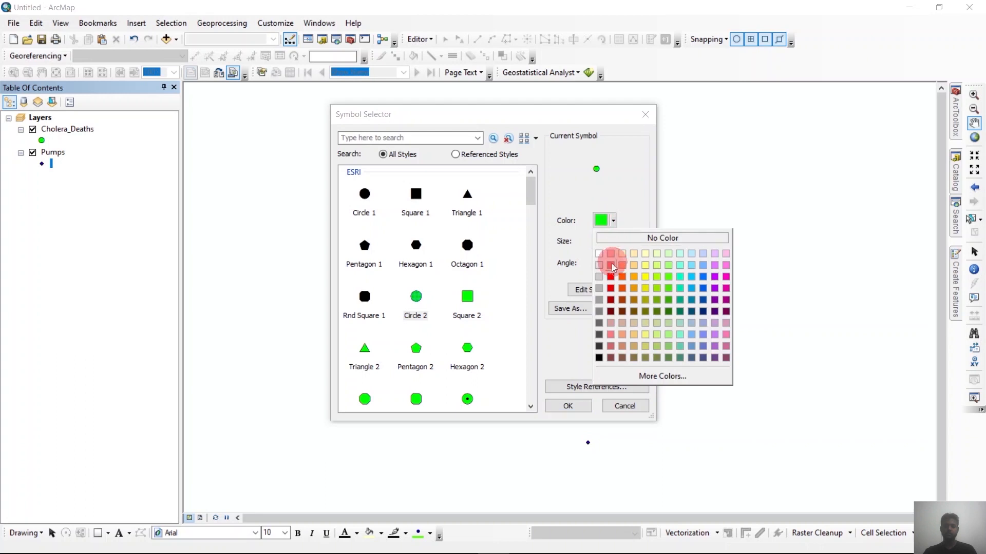
{"action": "left_click", "coordinate": [610, 277]}
{"action": "left_click", "coordinate": [568, 405]}
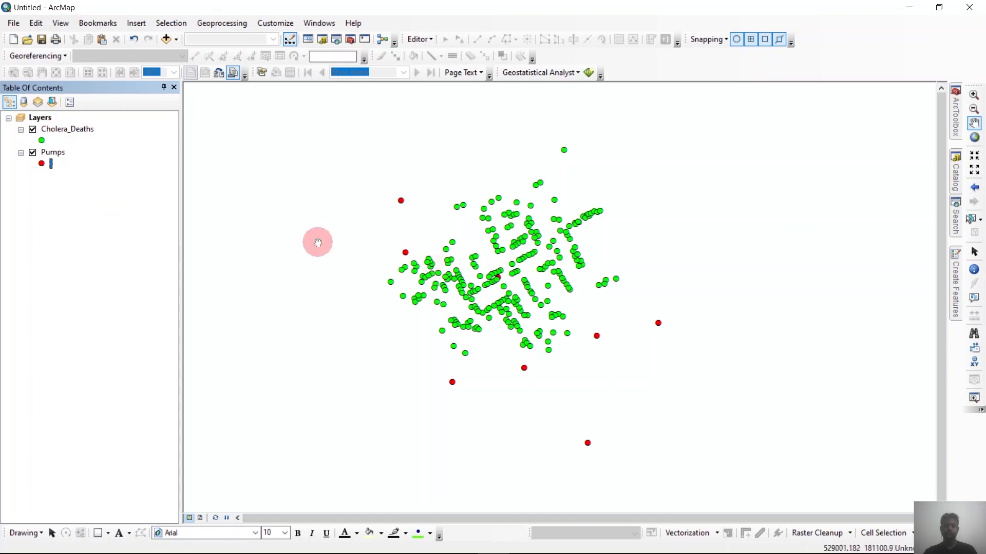
Step: Search for IDW and open the IDW (3D Analyst) tool
{"action": "left_click", "coordinate": [955, 161]}
{"action": "left_click", "coordinate": [957, 202]}
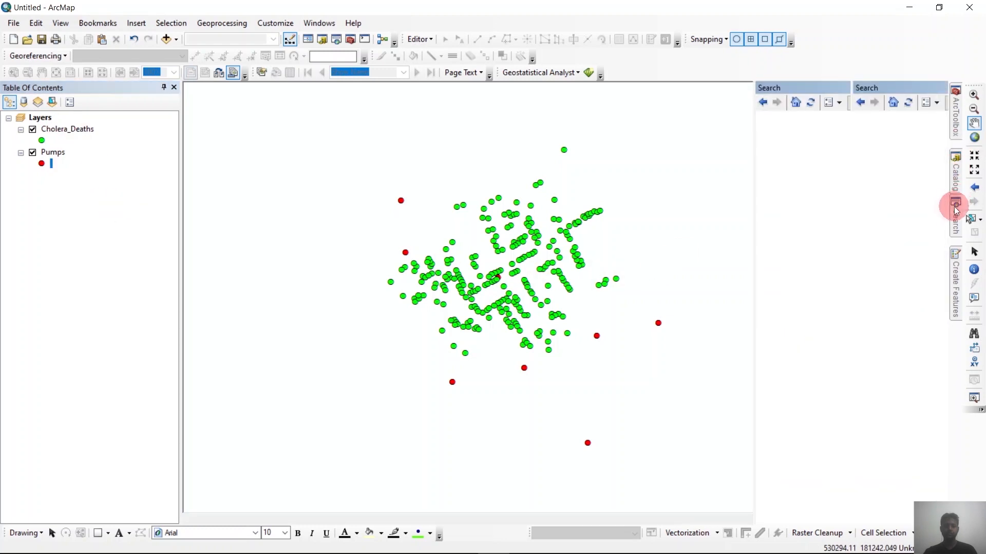
{"action": "type", "text": "s"}
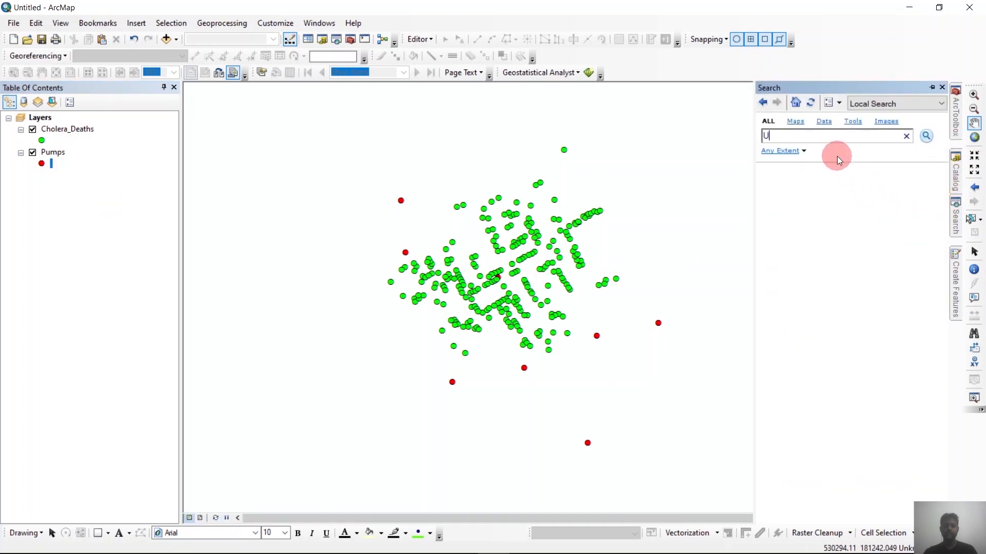
{"action": "key", "text": "BackSpace"}
{"action": "type", "text": "IDW"}
{"action": "key", "text": "Return"}
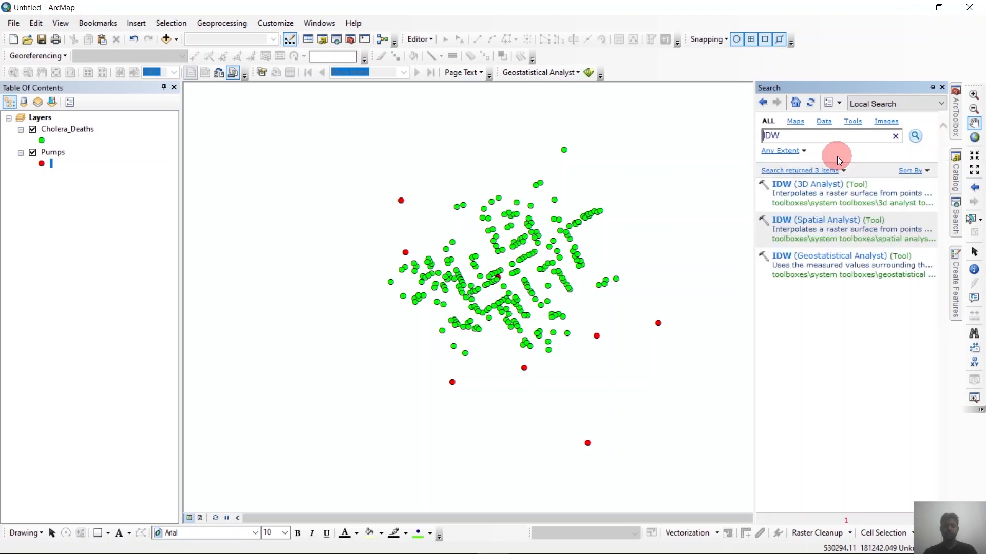
{"action": "left_click", "coordinate": [836, 187]}
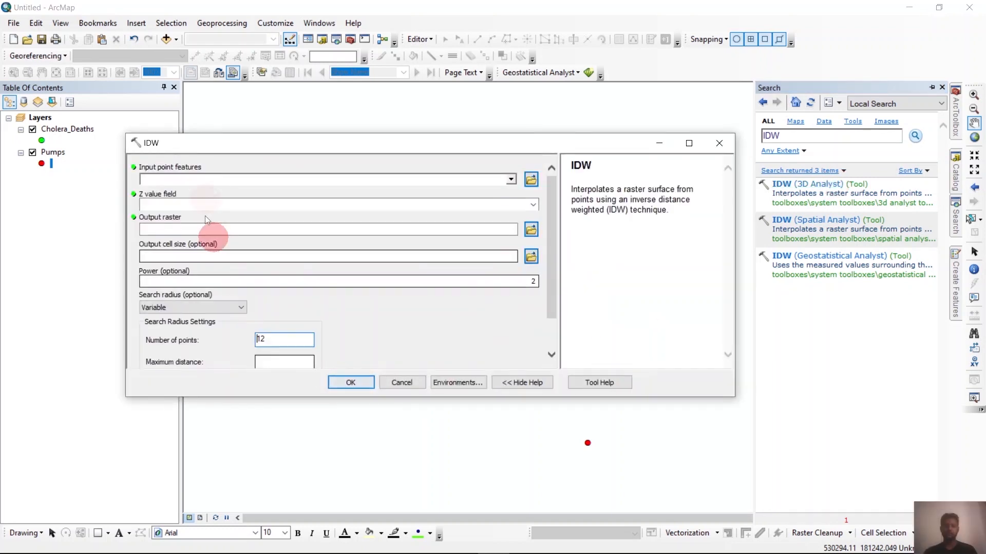
Step: Set Cholera_Deaths as the input point features and, after checking its attribute table, Count as the Z value field
{"action": "left_click_drag", "start_coordinate": [294, 150], "coordinate": [386, 148]}
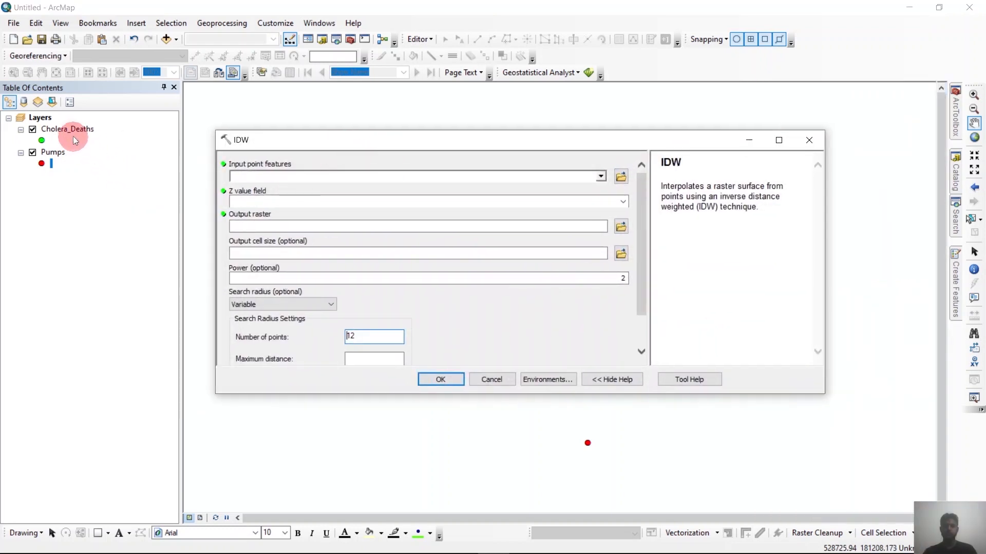
{"action": "left_click_drag", "start_coordinate": [73, 132], "coordinate": [266, 177]}
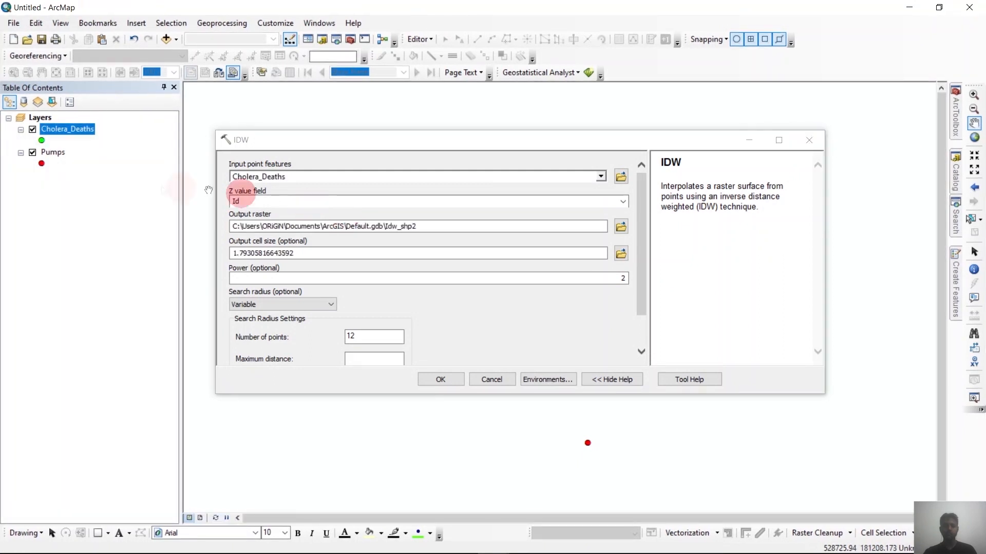
{"action": "right_click", "coordinate": [71, 138]}
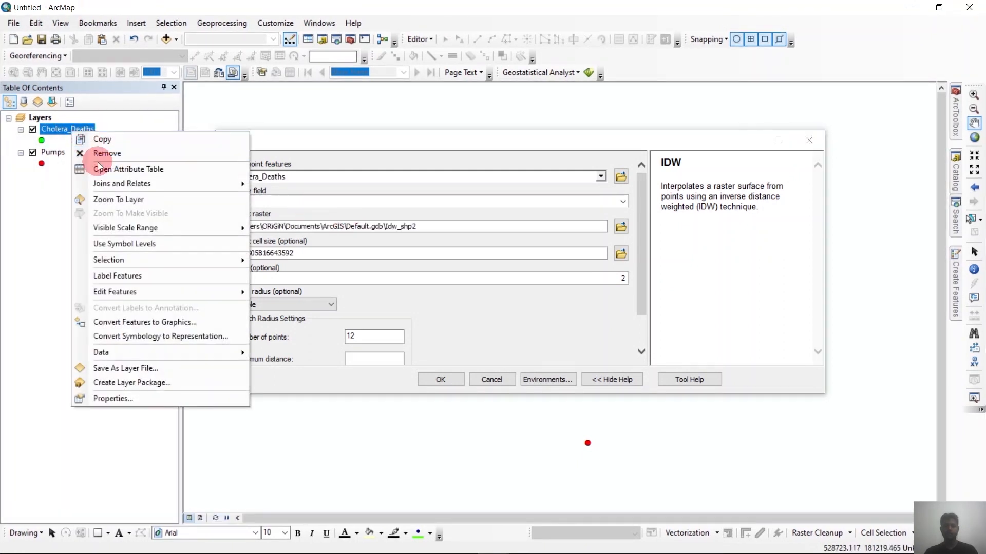
{"action": "left_click", "coordinate": [111, 164]}
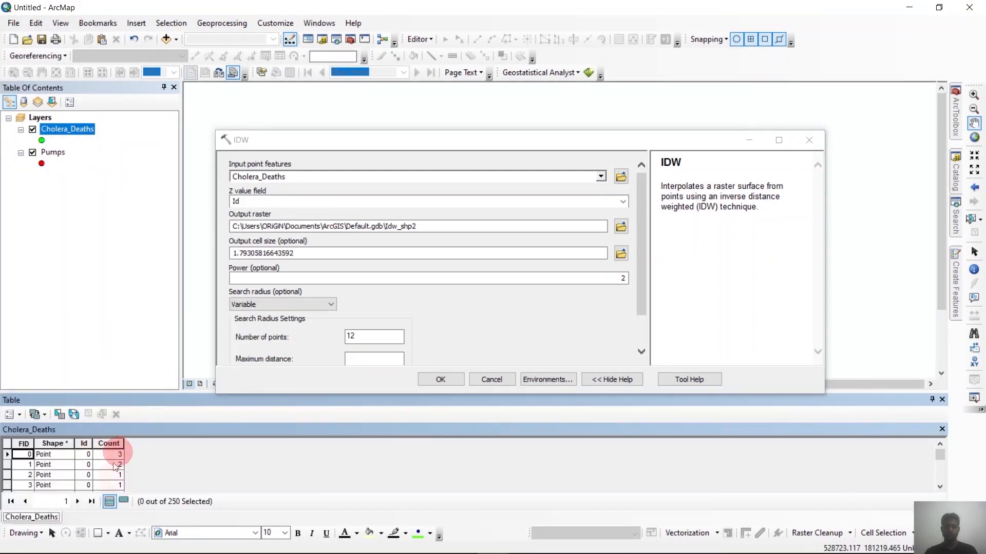
{"action": "left_click", "coordinate": [932, 400]}
{"action": "left_click", "coordinate": [622, 201]}
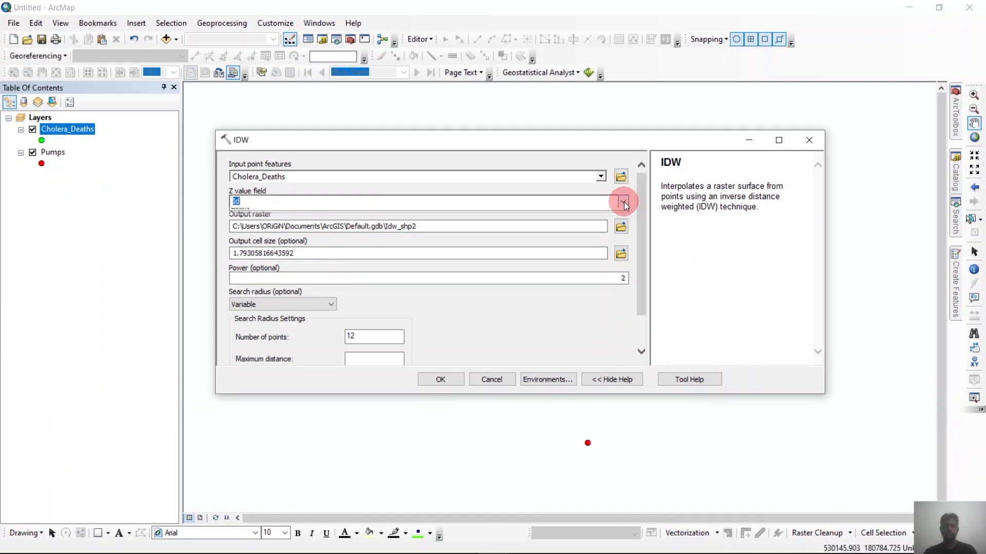
{"action": "left_click", "coordinate": [318, 221]}
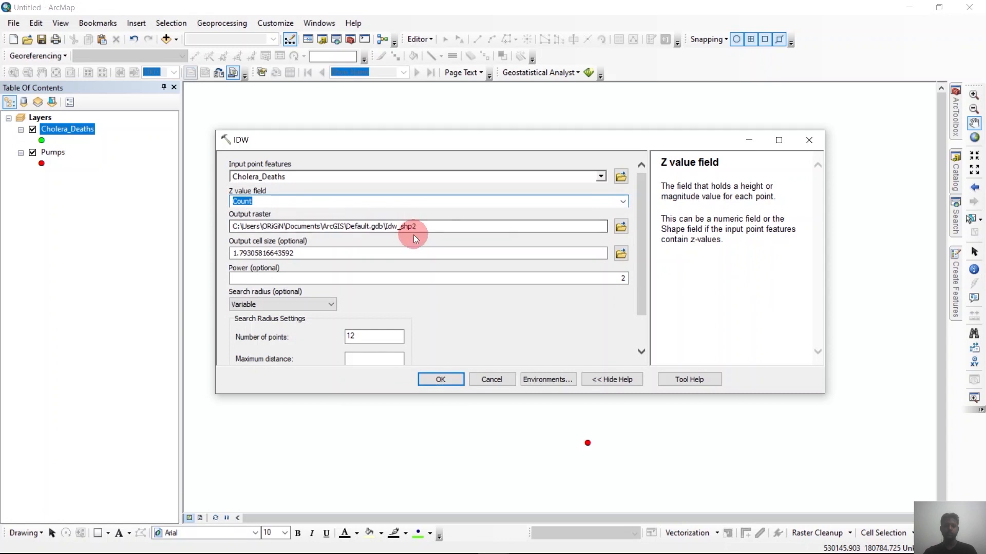
Step: Set the output raster to IDW_Death inside New_Output.gdb in the Project 06 folder
{"action": "left_click", "coordinate": [621, 227]}
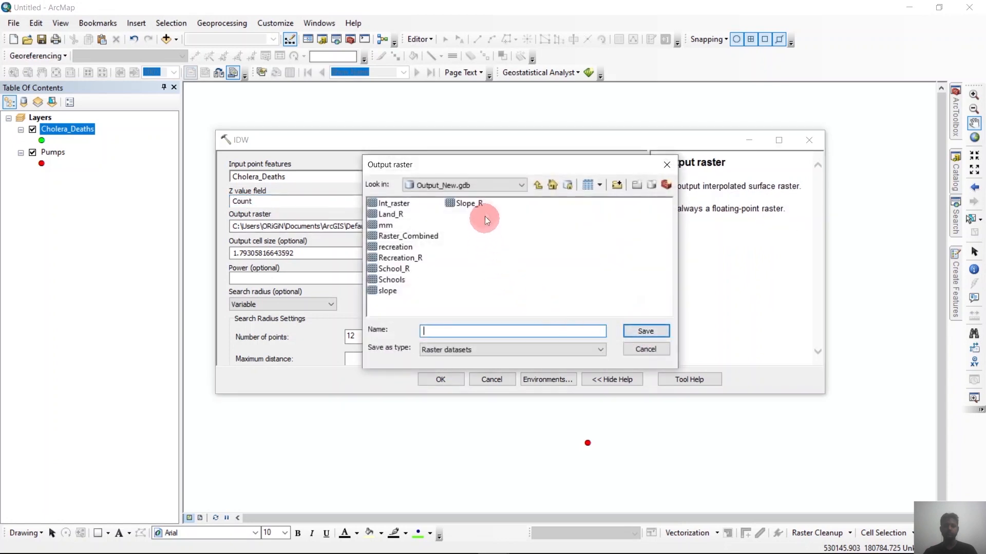
{"action": "left_click", "coordinate": [502, 191]}
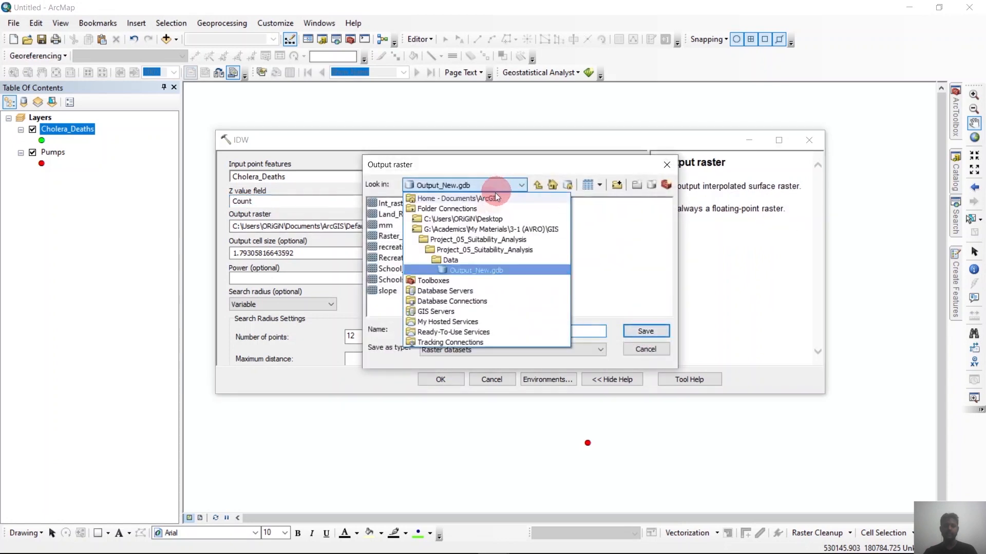
{"action": "left_click", "coordinate": [461, 229]}
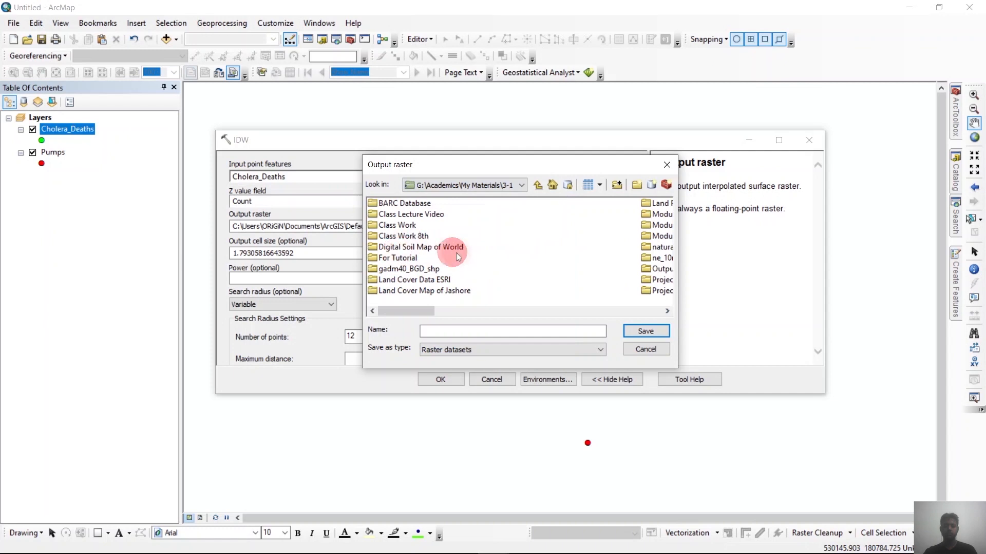
{"action": "scroll", "coordinate": [457, 253], "scroll_direction": "right", "scroll_amount": 2}
{"action": "double_click", "coordinate": [403, 279]}
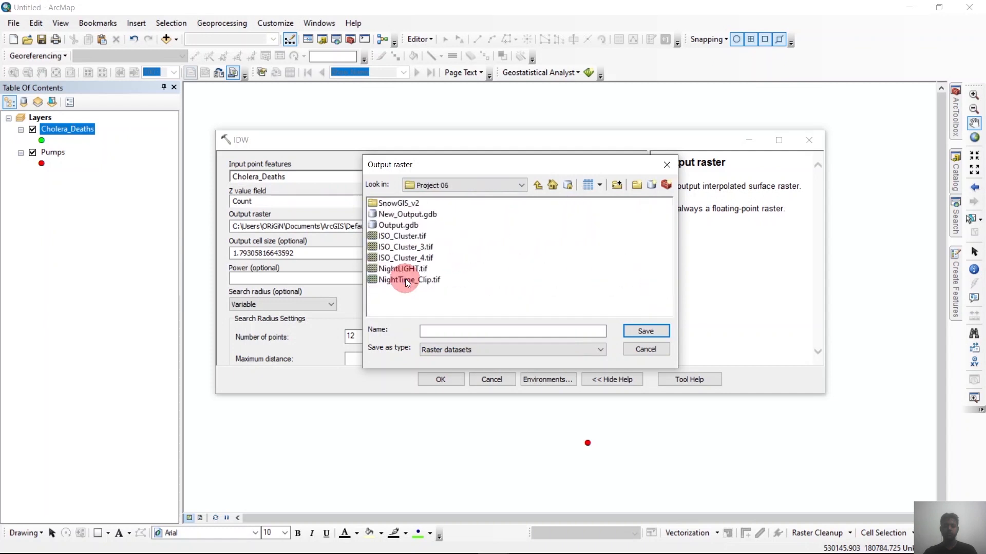
{"action": "double_click", "coordinate": [399, 216]}
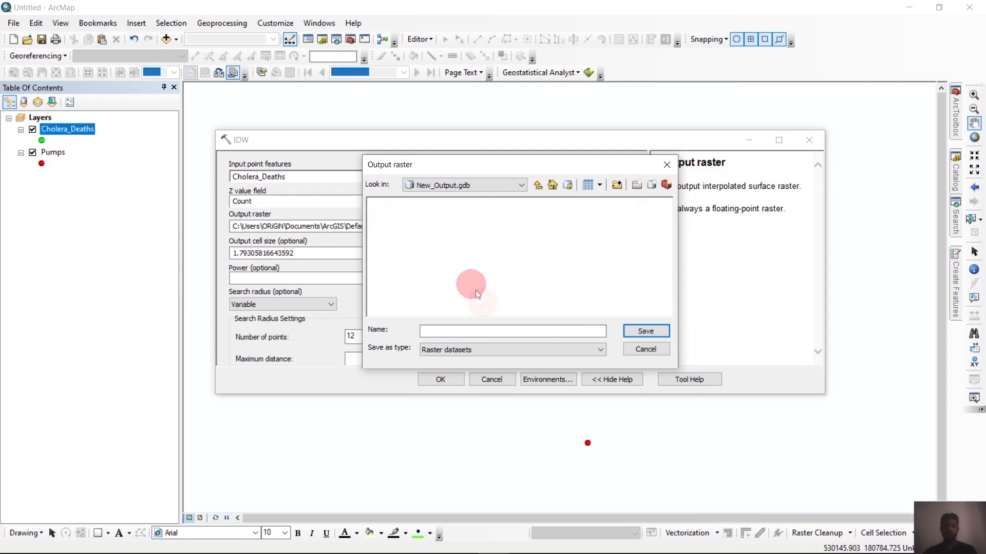
{"action": "left_click", "coordinate": [442, 330]}
{"action": "type", "text": "IDW_Death"}
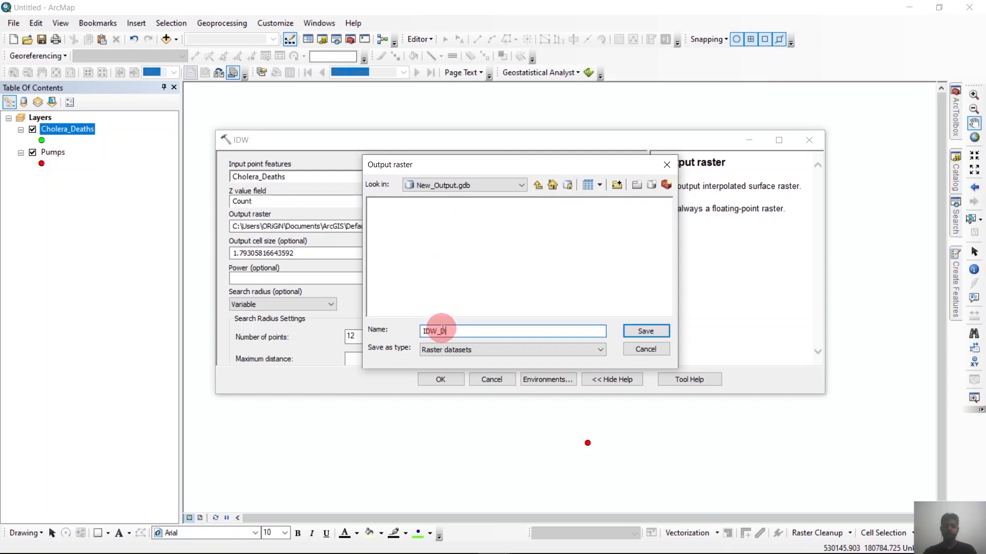
{"action": "left_click", "coordinate": [627, 332]}
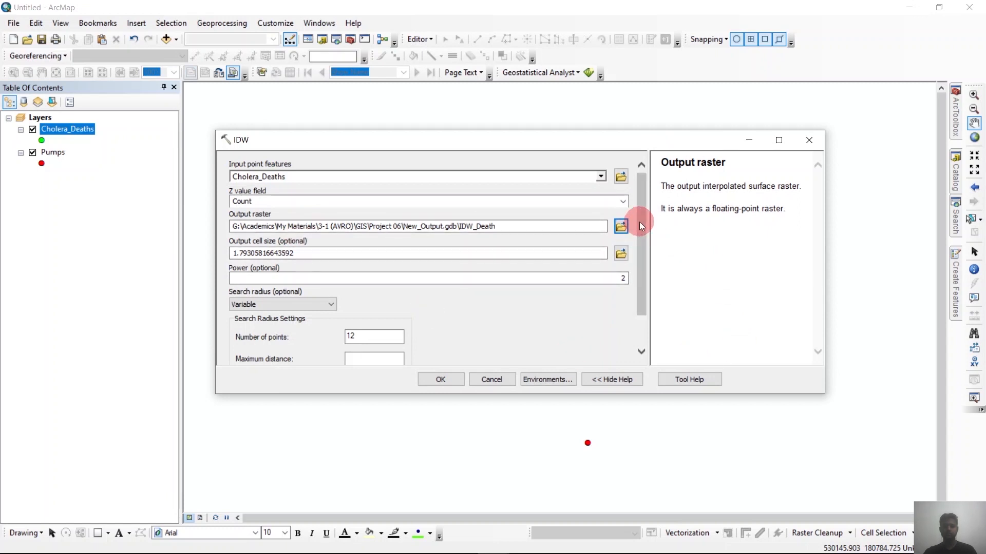
Step: Run the IDW interpolation with the remaining default settings and dismiss the completion report
{"action": "left_click_drag", "start_coordinate": [640, 222], "coordinate": [636, 251]}
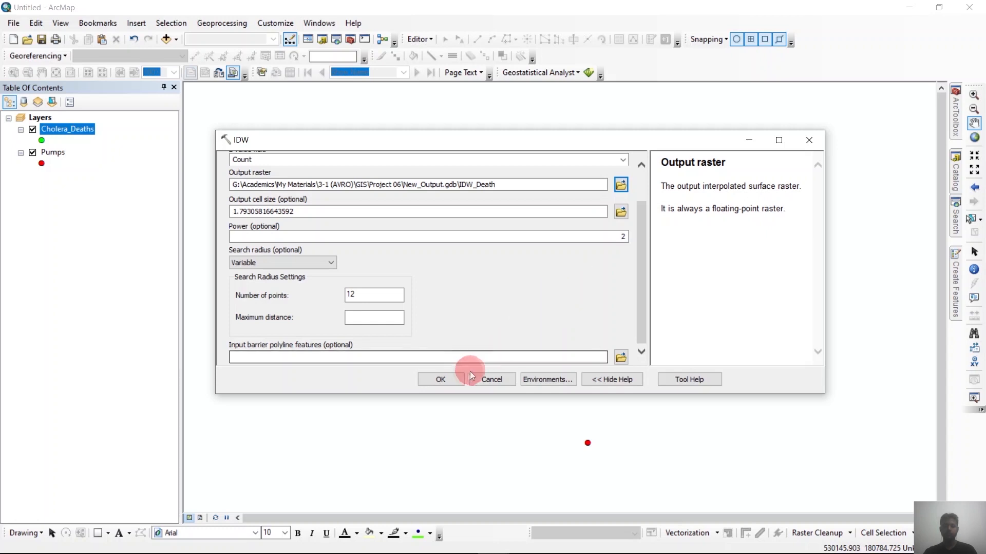
{"action": "left_click", "coordinate": [449, 380]}
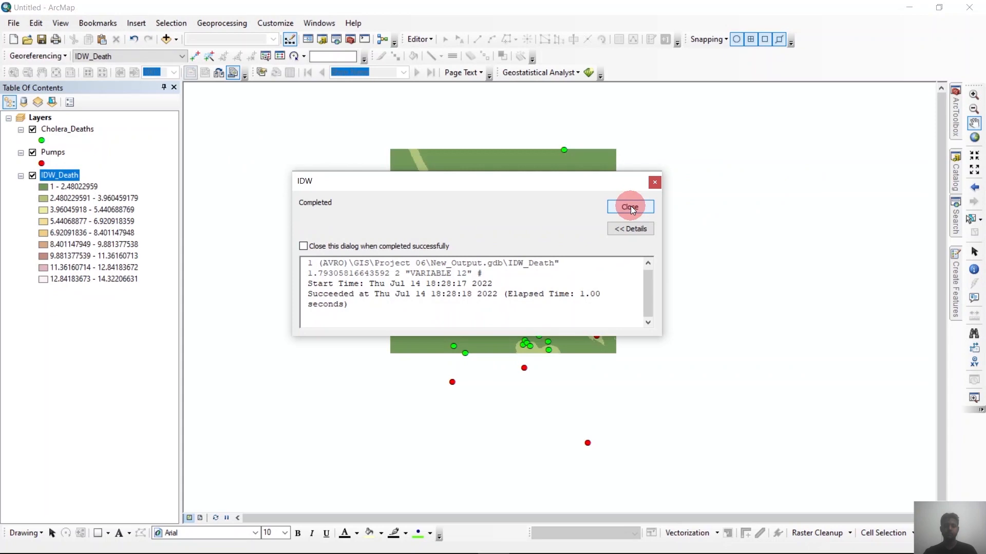
{"action": "left_click", "coordinate": [630, 206]}
Step: Hide the Cholera_Deaths layer to examine the IDW_Death surface around the pumps
{"action": "scroll", "coordinate": [523, 190], "scroll_direction": "up", "scroll_amount": 1}
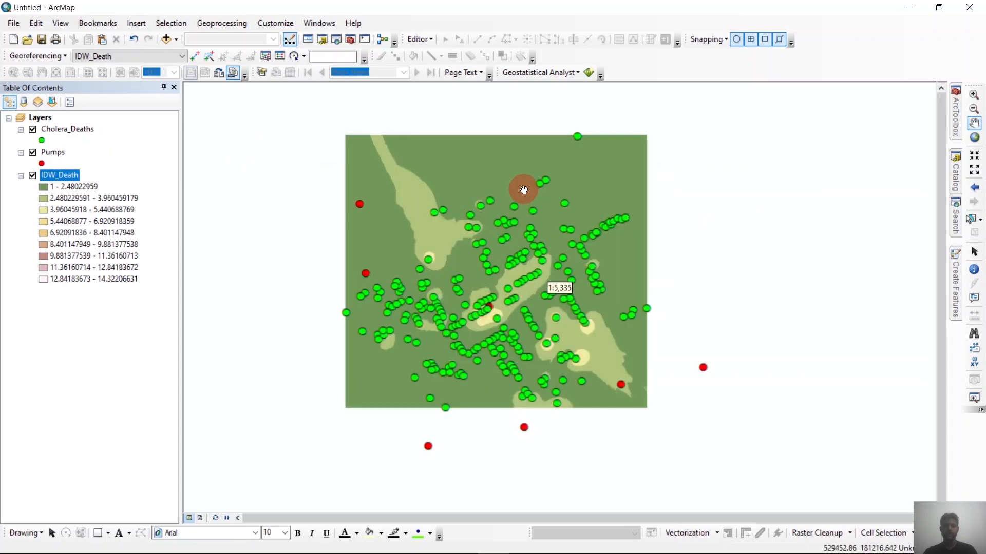
{"action": "scroll", "coordinate": [524, 190], "scroll_direction": "down", "scroll_amount": 2}
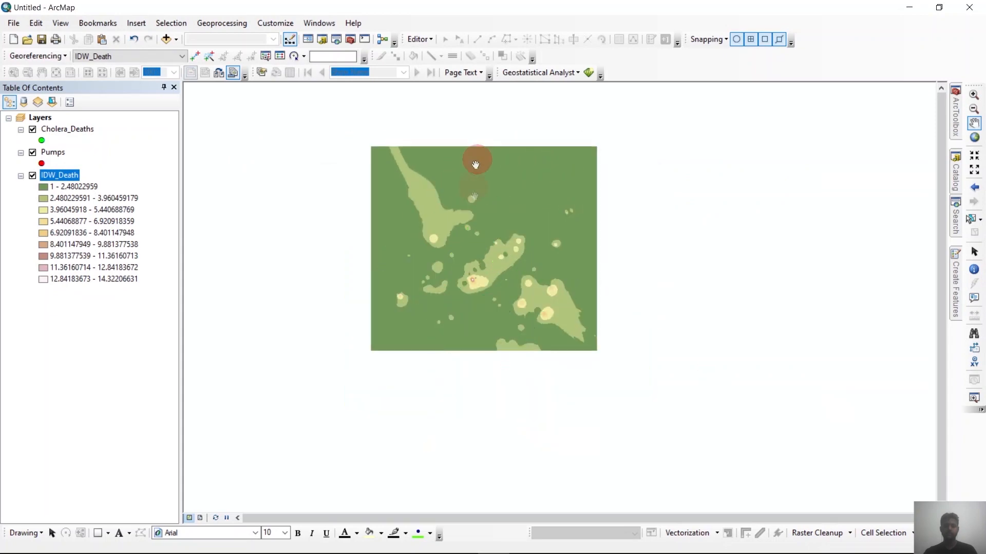
{"action": "left_click", "coordinate": [618, 333]}
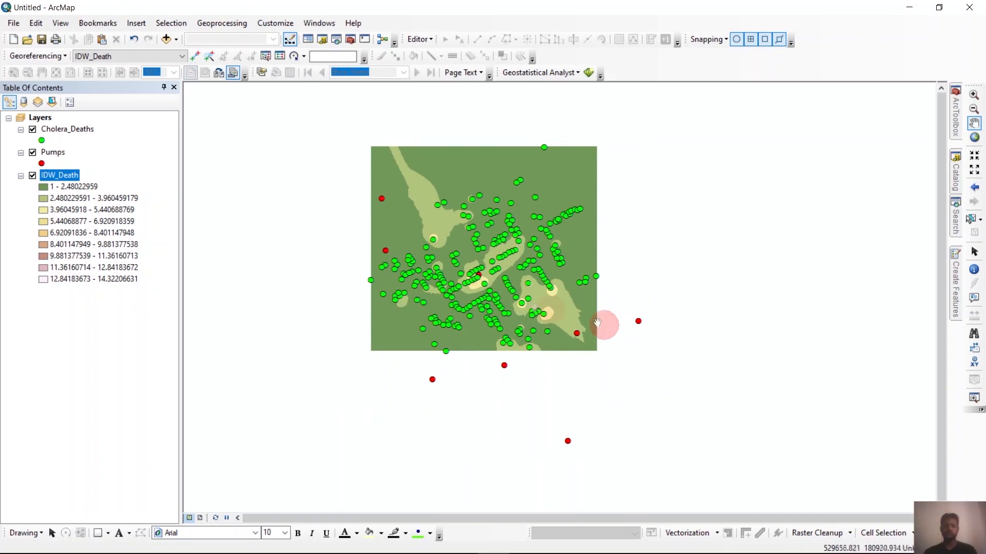
{"action": "scroll", "coordinate": [442, 231], "scroll_direction": "up", "scroll_amount": 1}
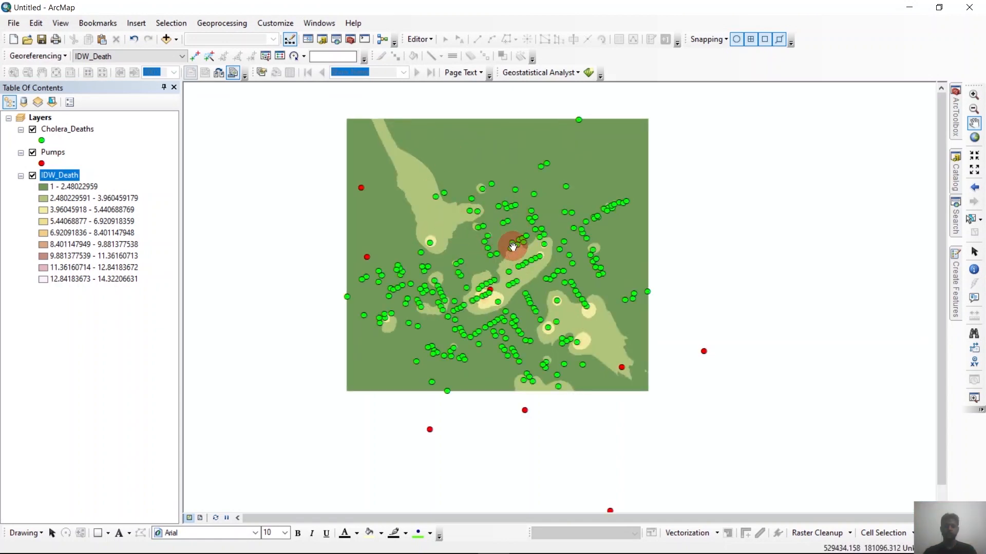
{"action": "left_click", "coordinate": [32, 130]}
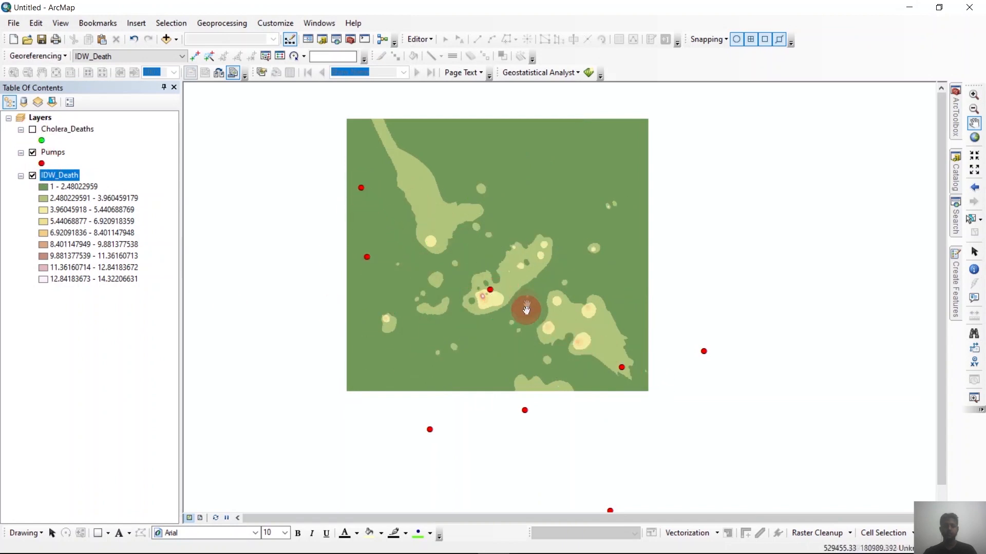
{"action": "scroll", "coordinate": [357, 136], "scroll_direction": "up", "scroll_amount": 1}
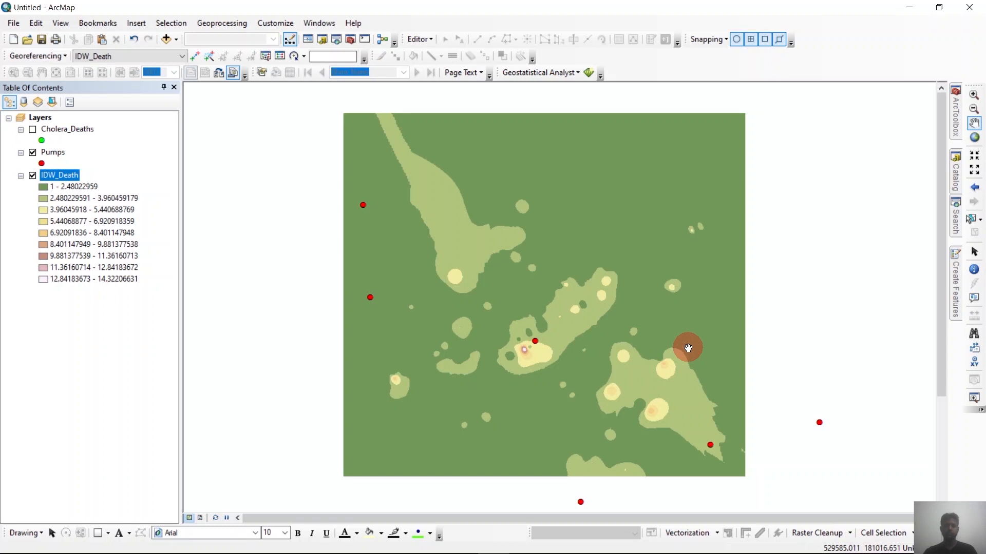
{"action": "key", "text": "alt"}
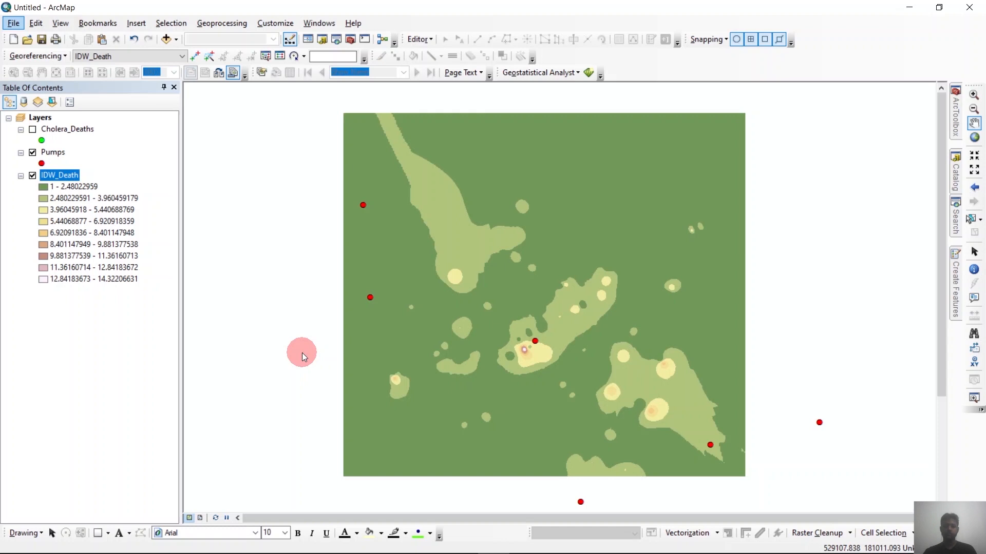
Step: Search the geoprocessing tools for "Kernel density" and open the Spatial Analyst Kernel Density tool
{"action": "left_click", "coordinate": [954, 216]}
{"action": "left_click", "coordinate": [824, 137]}
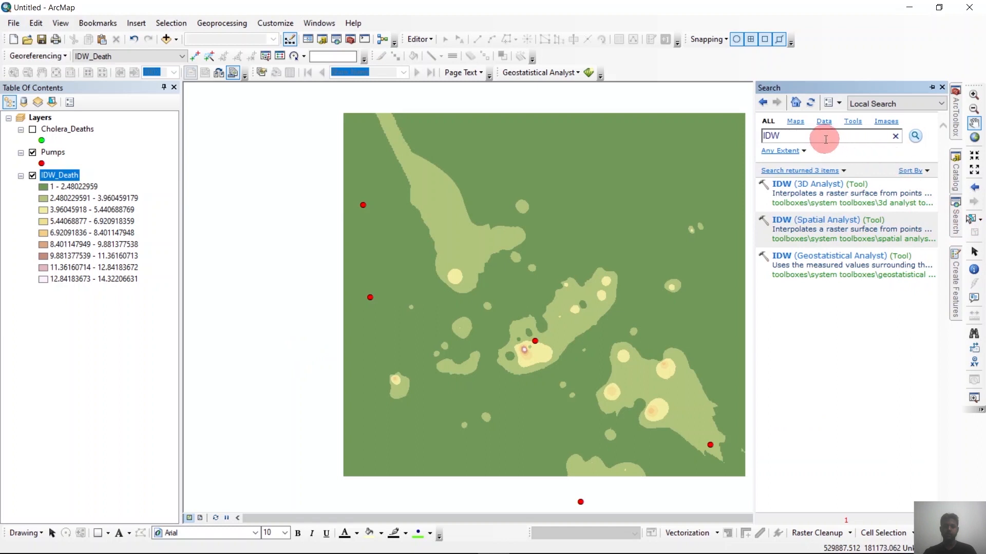
{"action": "type", "text": "Ker"}
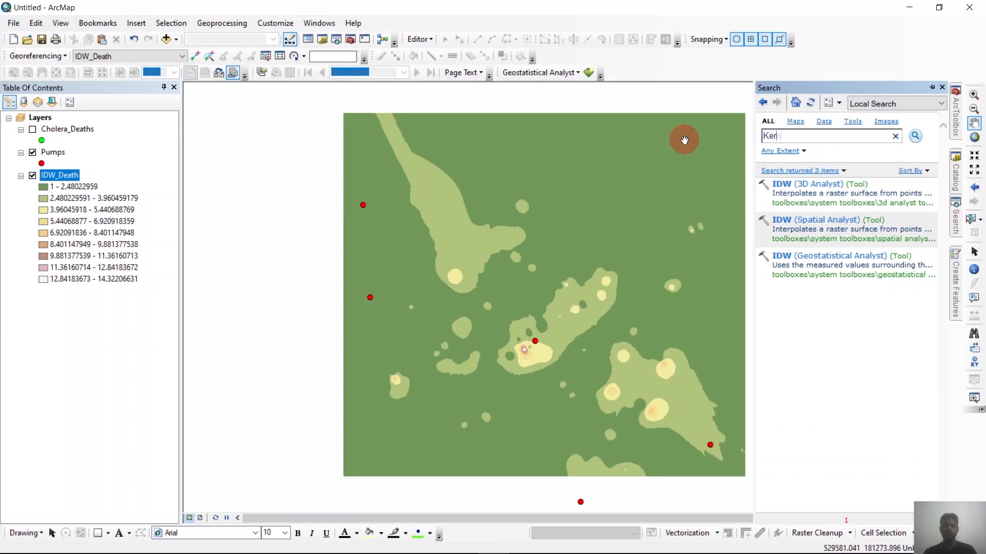
{"action": "type", "text": "new"}
{"action": "type", "text": " de"}
{"action": "type", "text": "ns"}
{"action": "type", "text": "ity"}
{"action": "key", "text": "Return"}
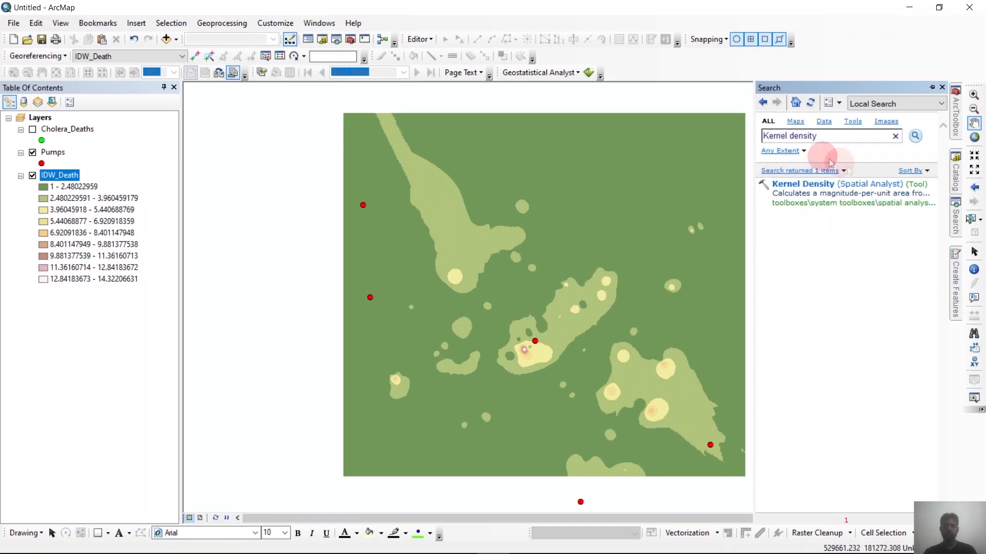
{"action": "left_click", "coordinate": [854, 185]}
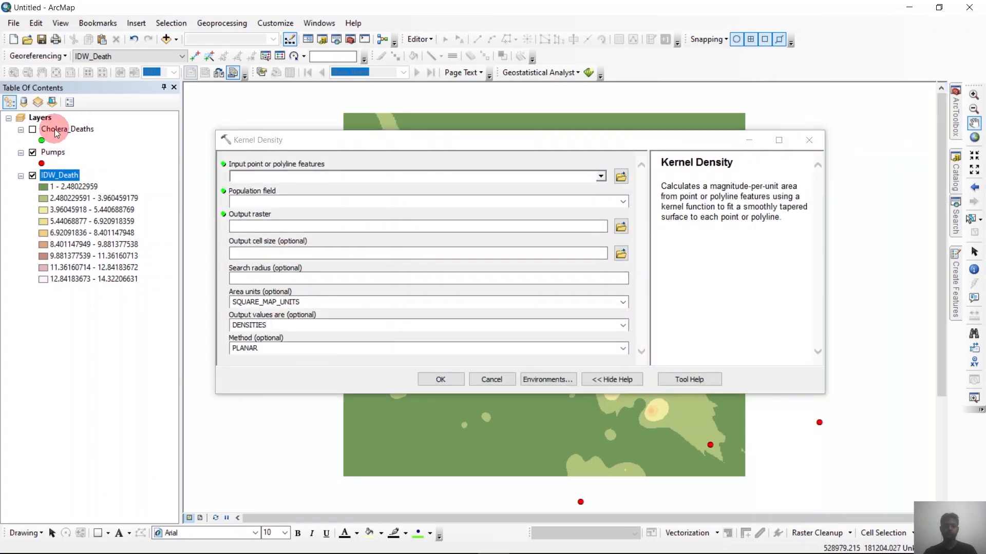
Step: Set Cholera_Deaths as the Kernel Density input features and Count as the population field
{"action": "left_click_drag", "start_coordinate": [57, 133], "coordinate": [309, 180]}
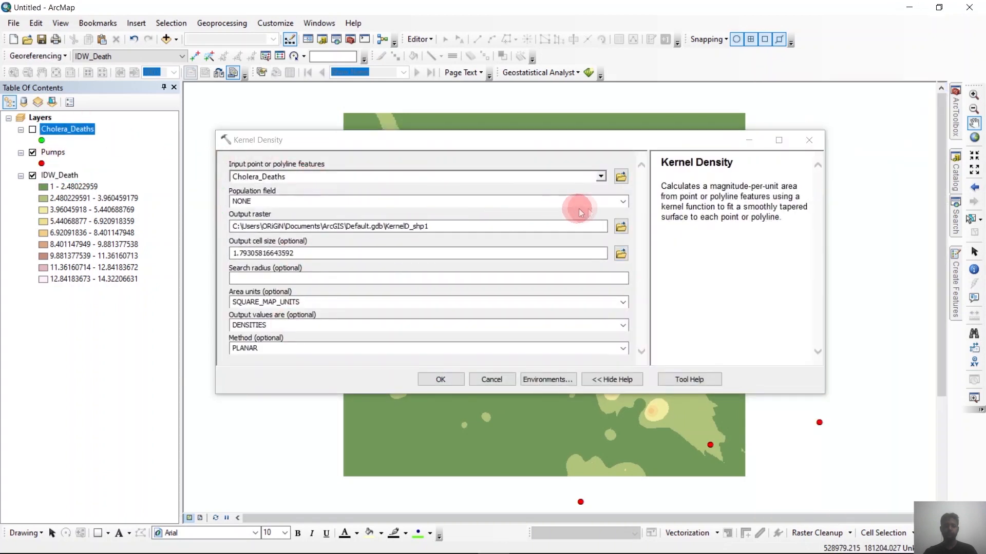
{"action": "left_click", "coordinate": [622, 201]}
{"action": "left_click", "coordinate": [252, 229]}
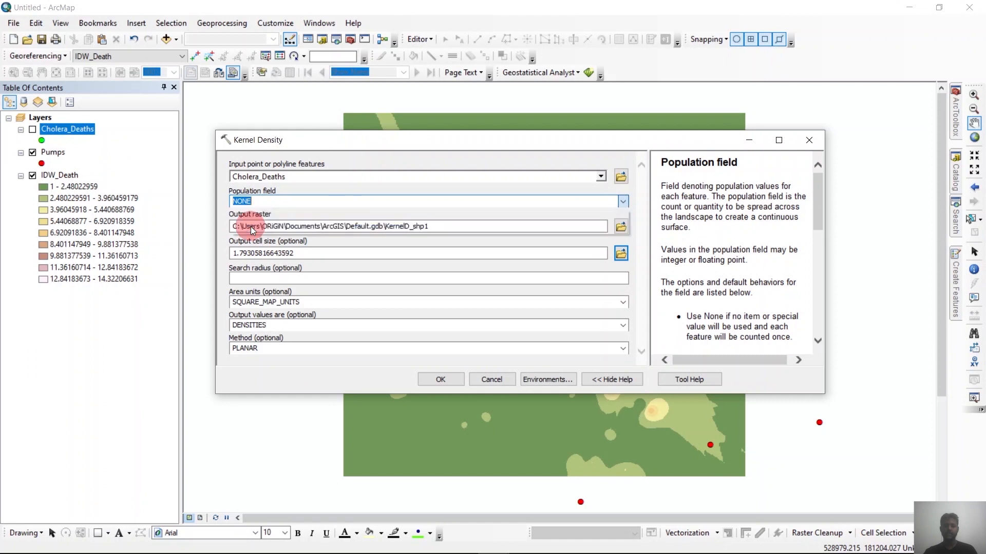
Step: Set the output raster to Kernel_Death in New_Output.gdb, run Kernel Density with the remaining defaults and dismiss the completion report
{"action": "left_click", "coordinate": [615, 231]}
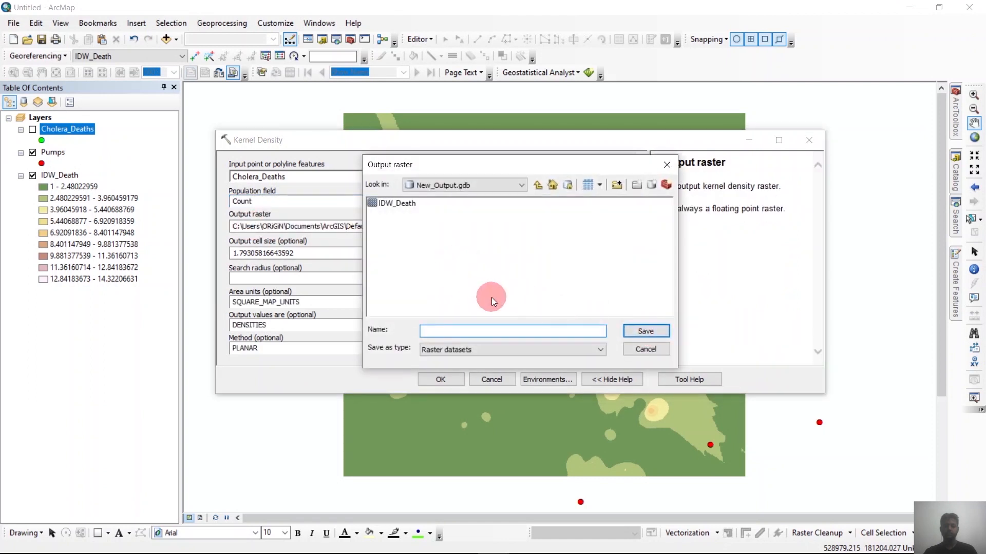
{"action": "type", "text": "Kernel_Death"}
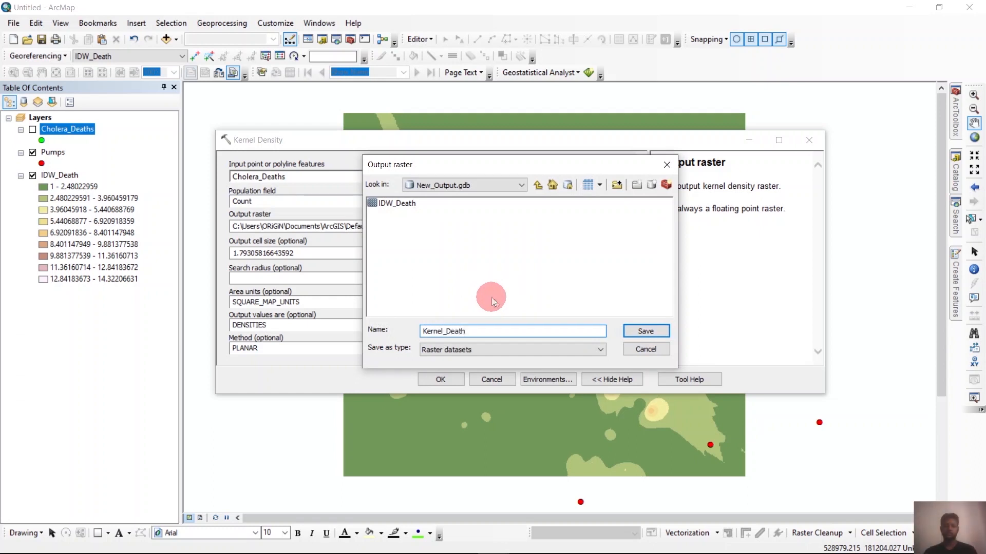
{"action": "left_click", "coordinate": [657, 334]}
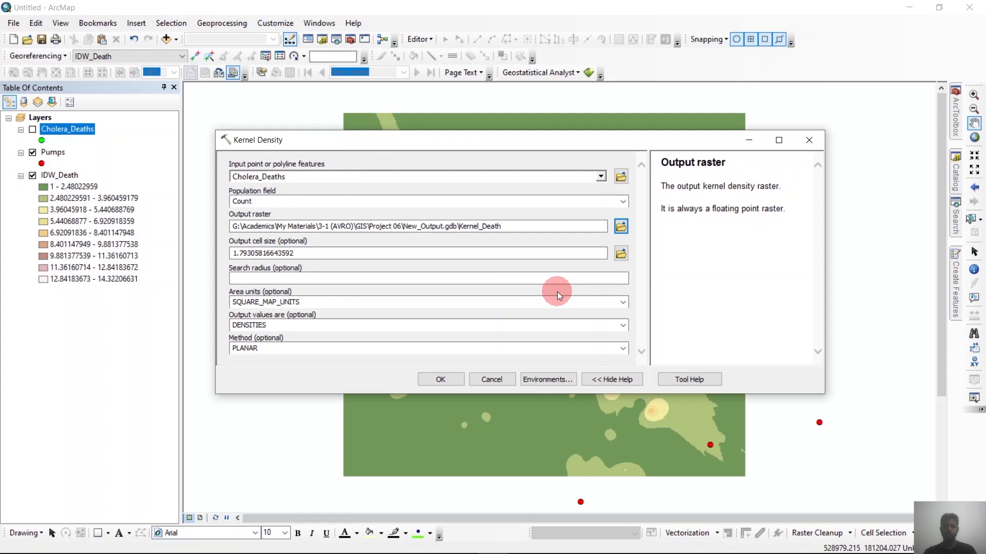
{"action": "left_click", "coordinate": [439, 379]}
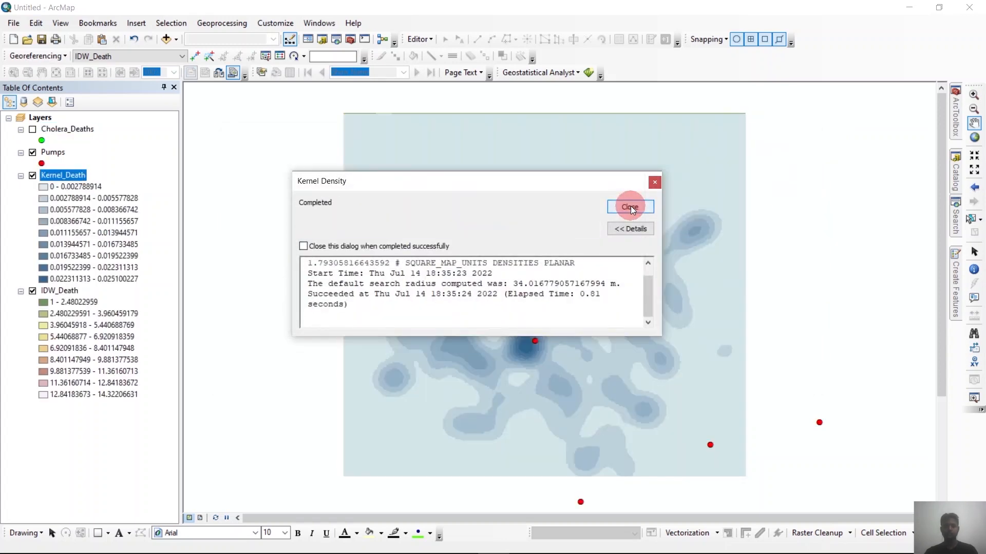
{"action": "left_click", "coordinate": [630, 206]}
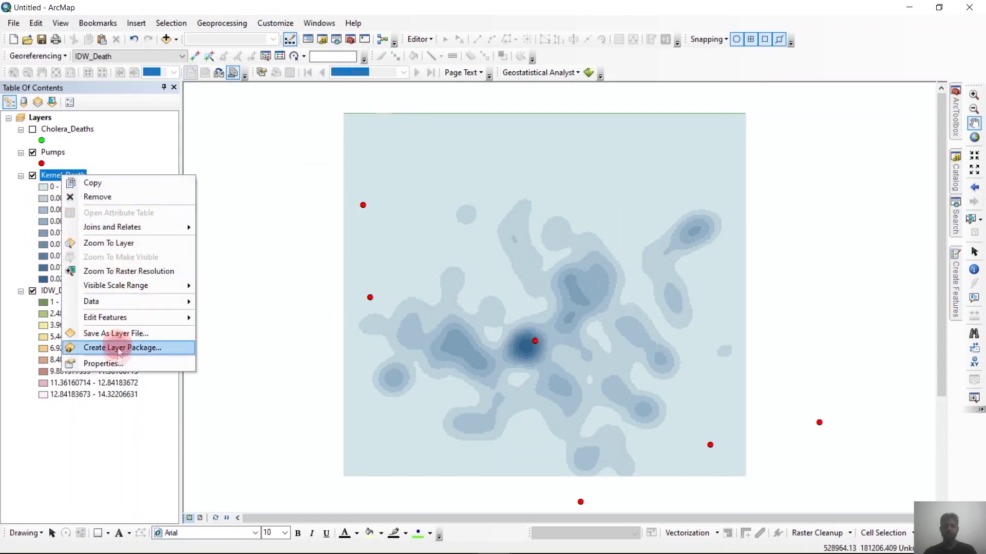
Step: Recolor the classified Kernel_Death raster with the green-yellow-red color ramp
{"action": "left_click", "coordinate": [102, 363]}
{"action": "left_click", "coordinate": [570, 422]}
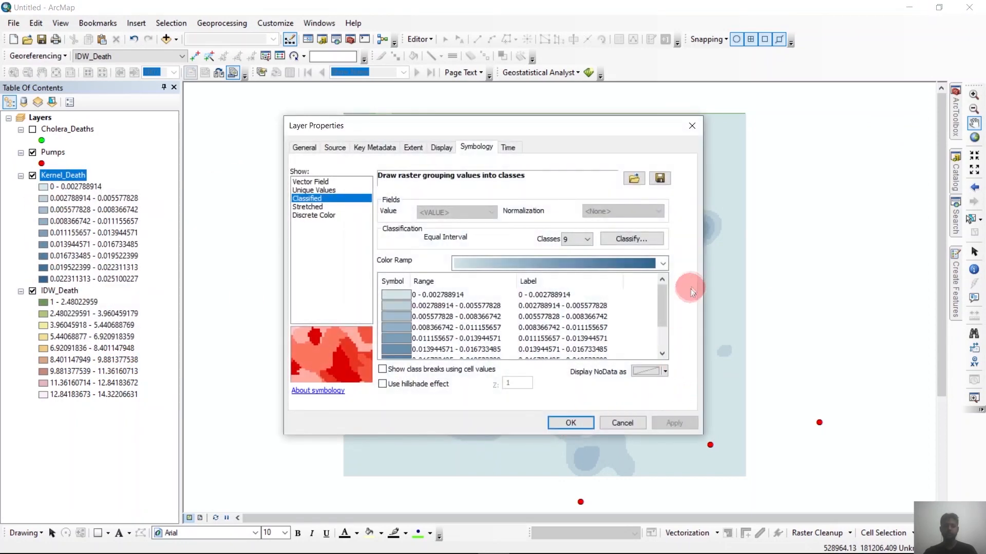
{"action": "left_click", "coordinate": [662, 262]}
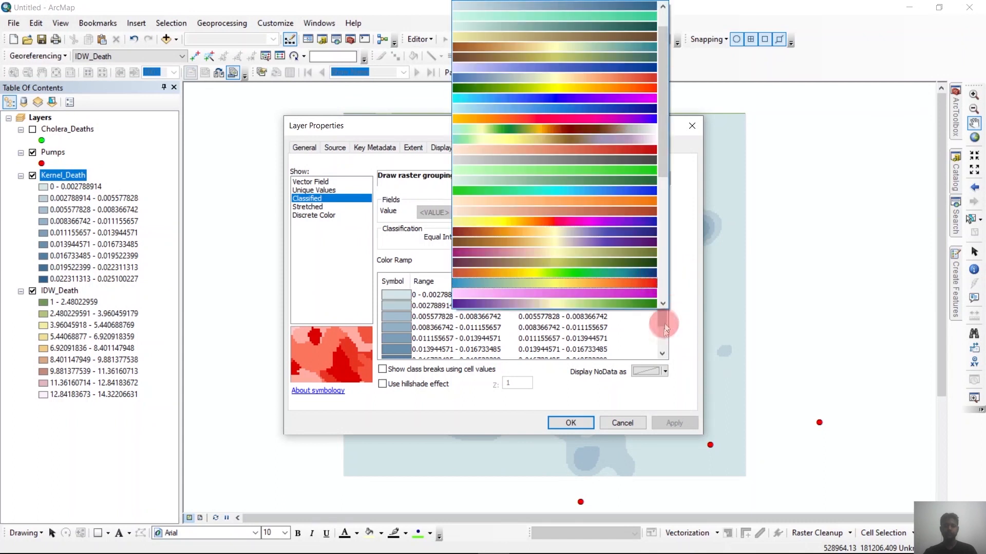
{"action": "scroll", "coordinate": [602, 255], "scroll_direction": "down", "scroll_amount": 1}
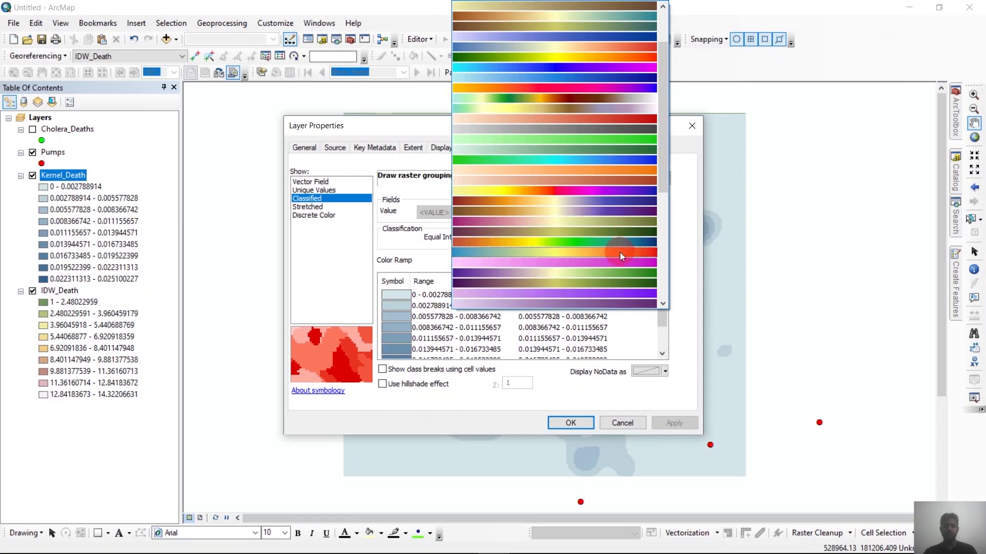
{"action": "scroll", "coordinate": [617, 169], "scroll_direction": "up", "scroll_amount": 2}
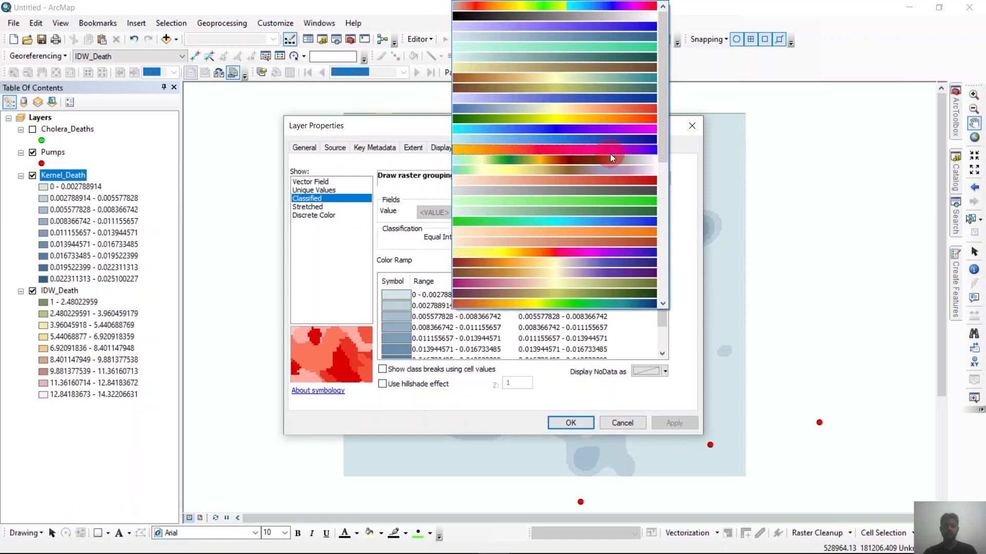
{"action": "left_click", "coordinate": [618, 120]}
{"action": "scroll", "coordinate": [583, 330], "scroll_direction": "down", "scroll_amount": 1}
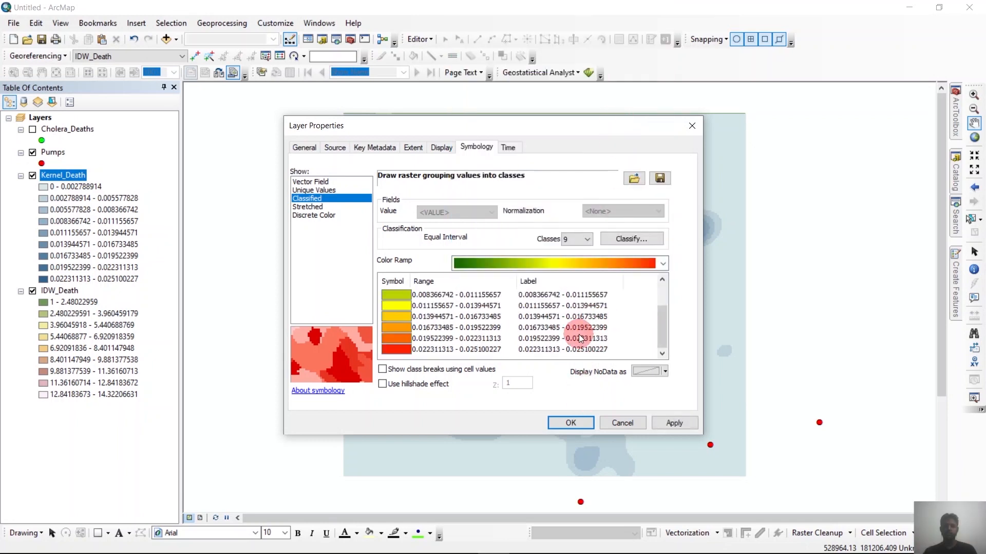
{"action": "left_click", "coordinate": [564, 423]}
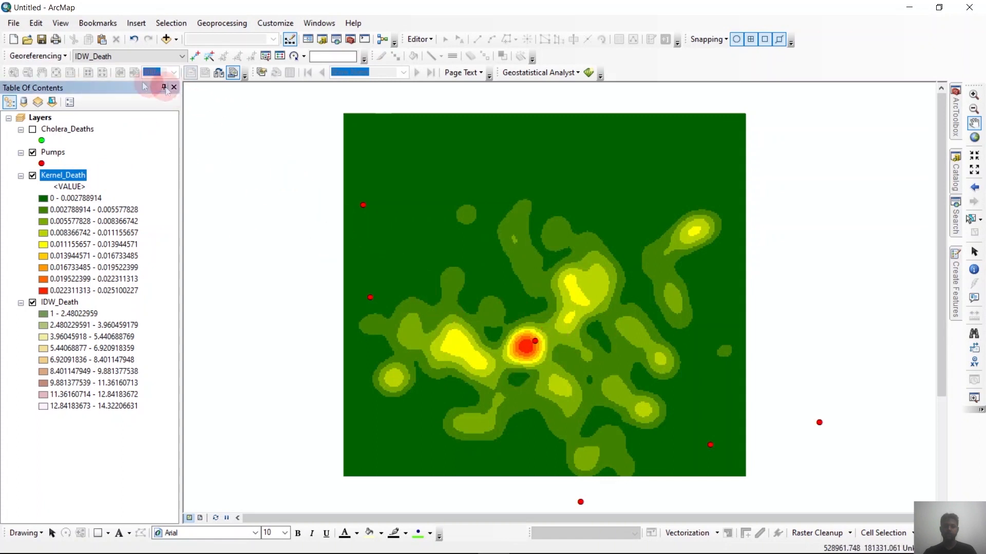
Step: Set the Kernel_Death layer's display resampling to Bilinear Interpolation (for continuous data)
{"action": "right_click", "coordinate": [83, 183]}
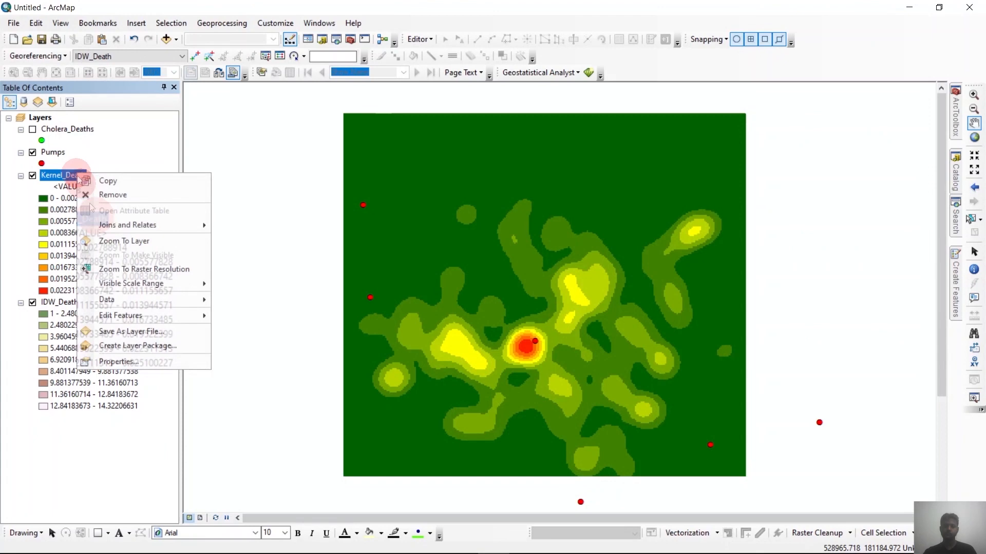
{"action": "left_click", "coordinate": [162, 364]}
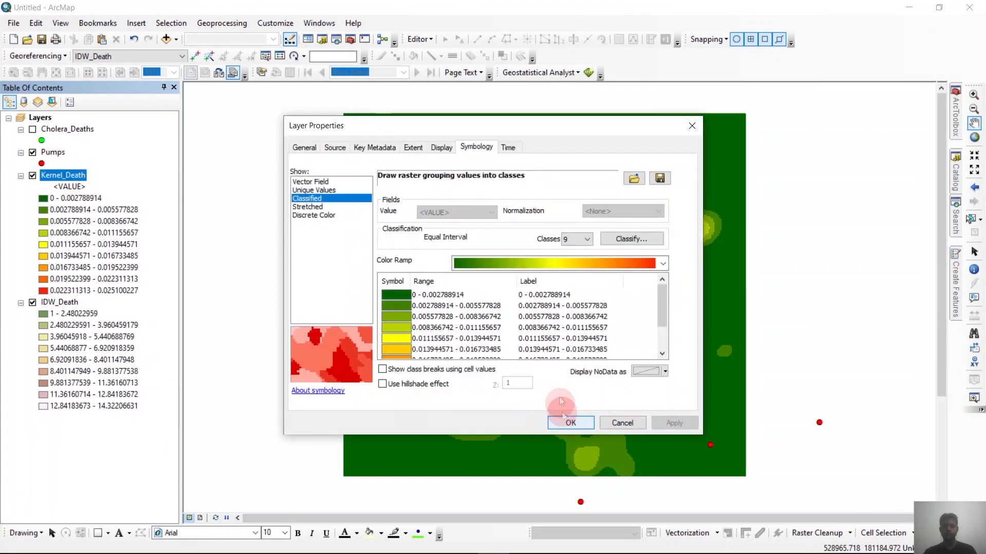
{"action": "left_click", "coordinate": [335, 148]}
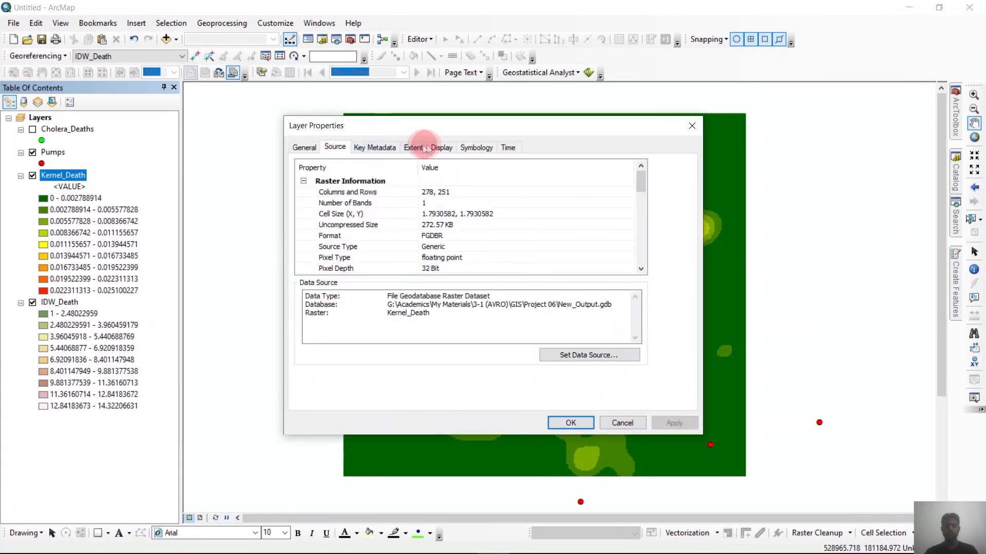
{"action": "left_click", "coordinate": [441, 147]}
{"action": "left_click", "coordinate": [368, 224]}
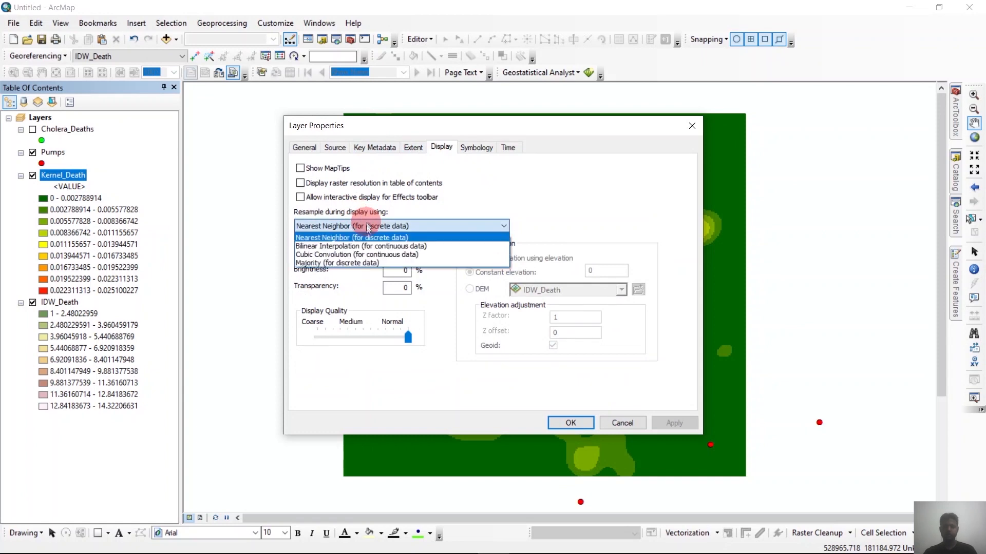
{"action": "left_click", "coordinate": [352, 246]}
{"action": "left_click", "coordinate": [572, 422]}
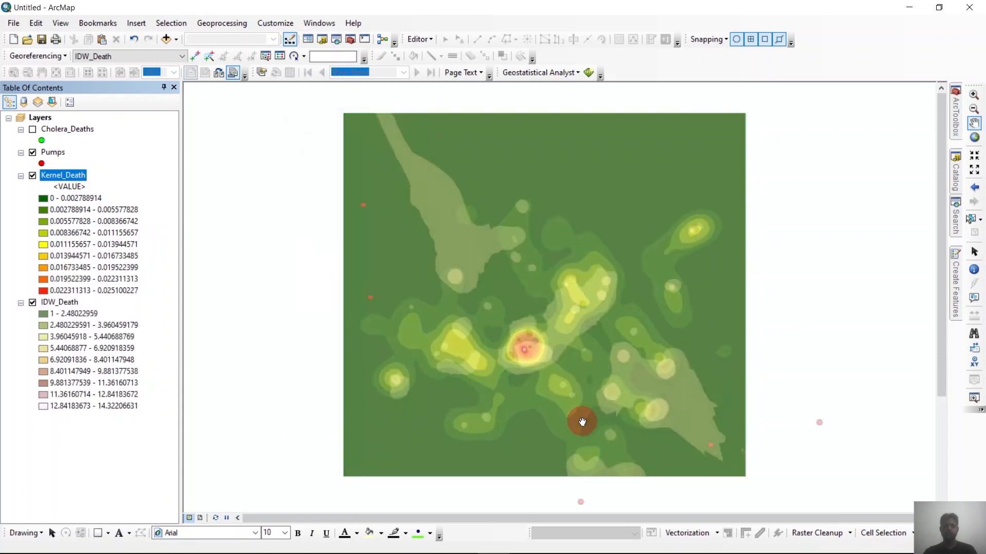
Step: Examine the Kernel_Death hot spots around the pumps and temporarily hide the layer to compare it with the IDW_Death surface
{"action": "scroll", "coordinate": [601, 462], "scroll_direction": "up", "scroll_amount": 3}
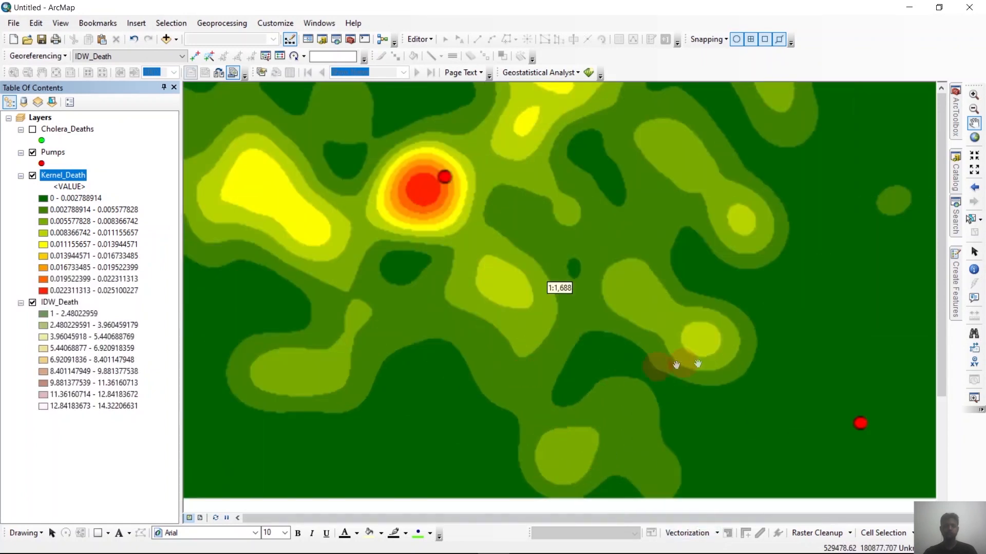
{"action": "scroll", "coordinate": [702, 363], "scroll_direction": "down", "scroll_amount": 1}
{"action": "scroll", "coordinate": [538, 177], "scroll_direction": "up", "scroll_amount": 2}
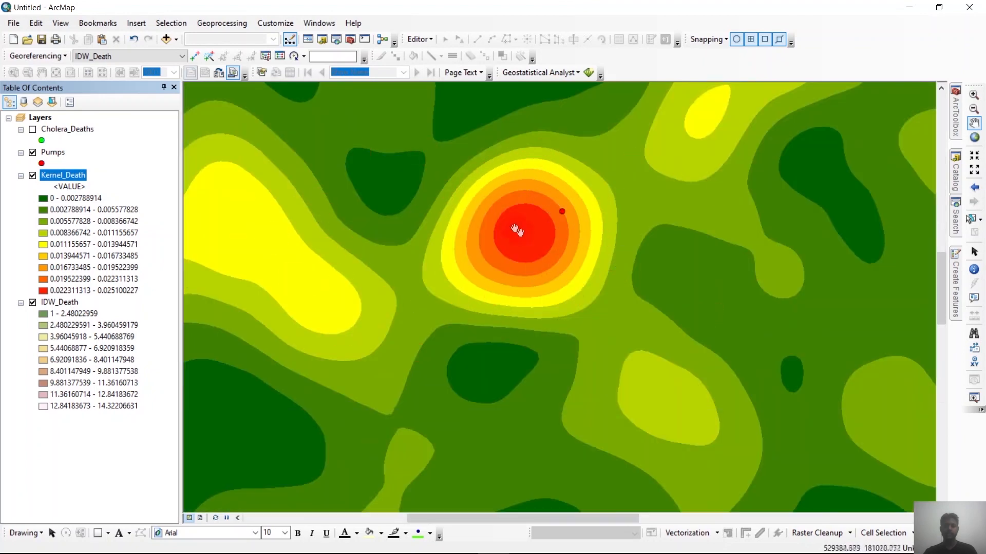
{"action": "scroll", "coordinate": [547, 224], "scroll_direction": "down", "scroll_amount": 3}
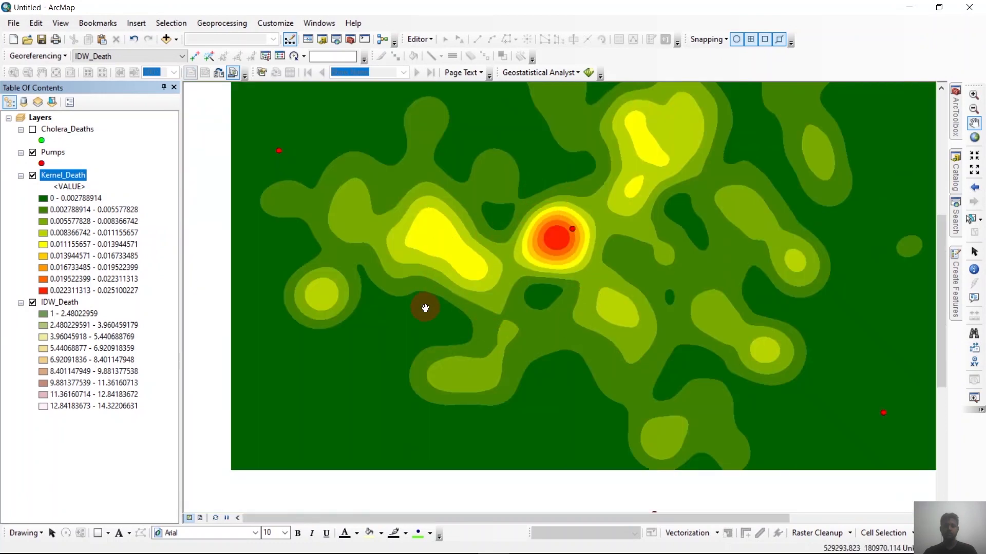
{"action": "scroll", "coordinate": [426, 302], "scroll_direction": "down", "scroll_amount": 2}
{"action": "scroll", "coordinate": [616, 332], "scroll_direction": "down", "scroll_amount": 2}
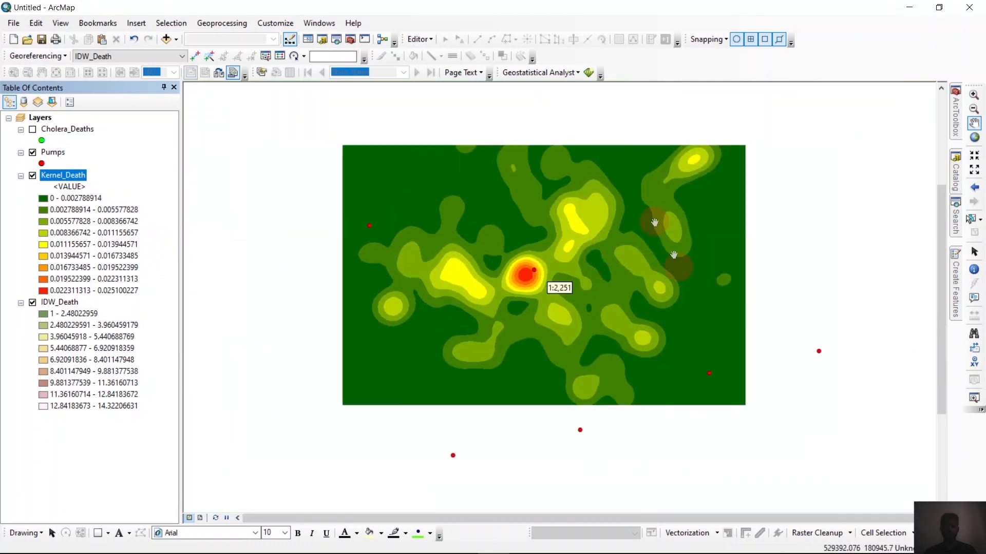
{"action": "scroll", "coordinate": [566, 319], "scroll_direction": "down", "scroll_amount": 2}
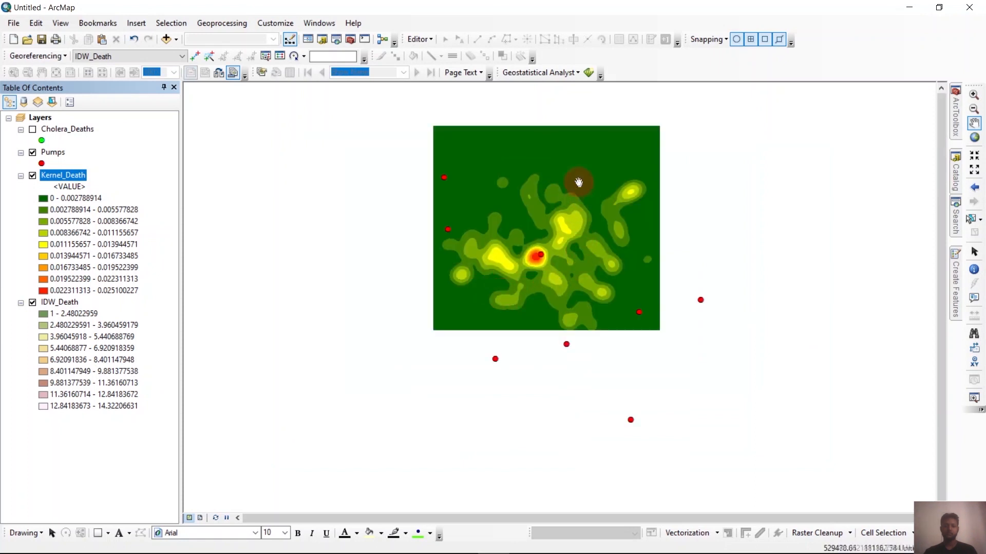
{"action": "scroll", "coordinate": [535, 179], "scroll_direction": "up", "scroll_amount": 1}
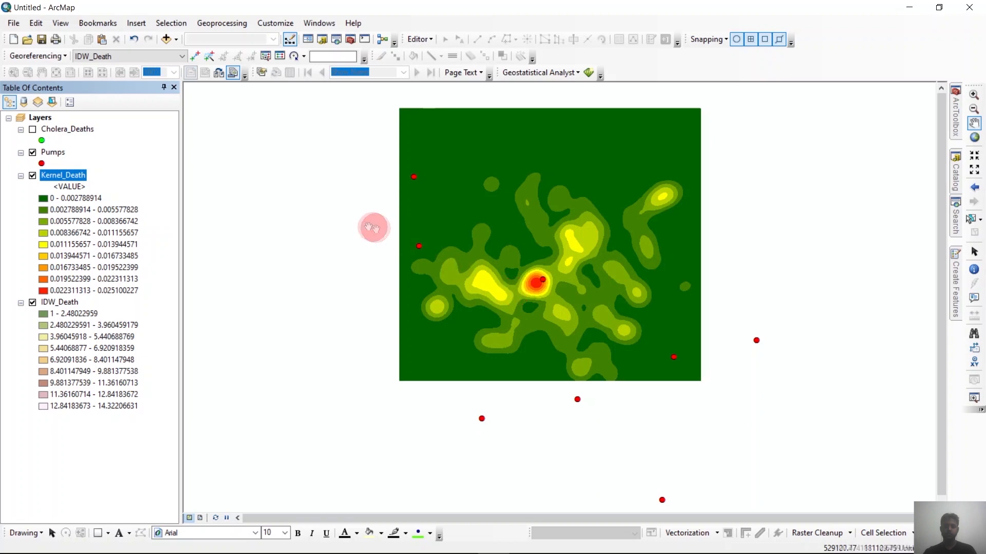
{"action": "left_click", "coordinate": [32, 176]}
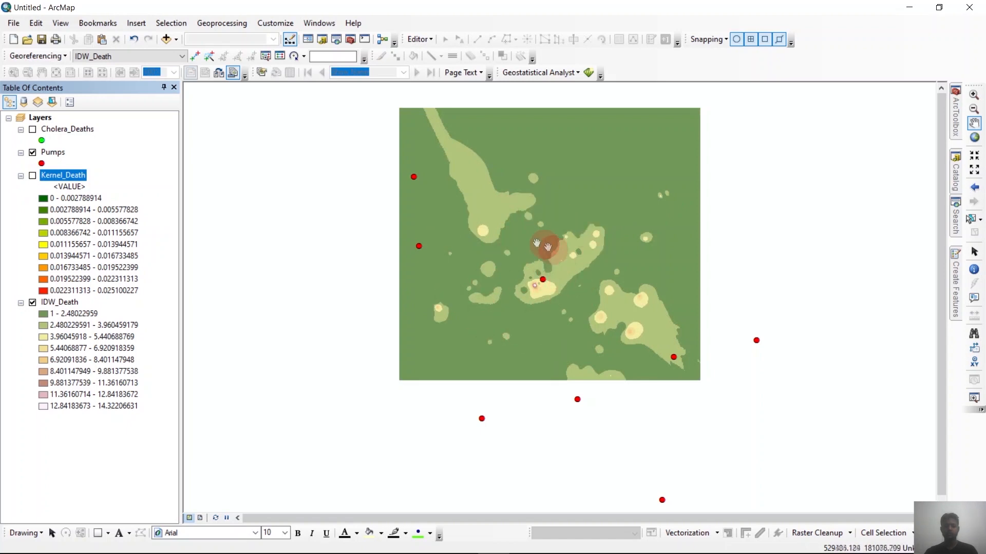
{"action": "left_click", "coordinate": [33, 176]}
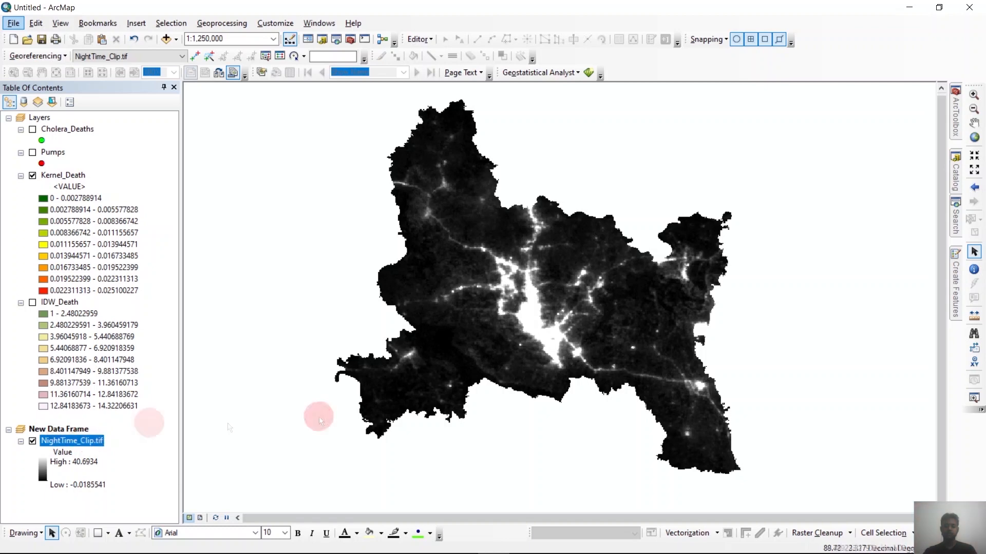
Step: Search the geoprocessing tools for "Iso cluster" and open the Iso Cluster Unsupervised Classification tool
{"action": "left_click", "coordinate": [947, 225]}
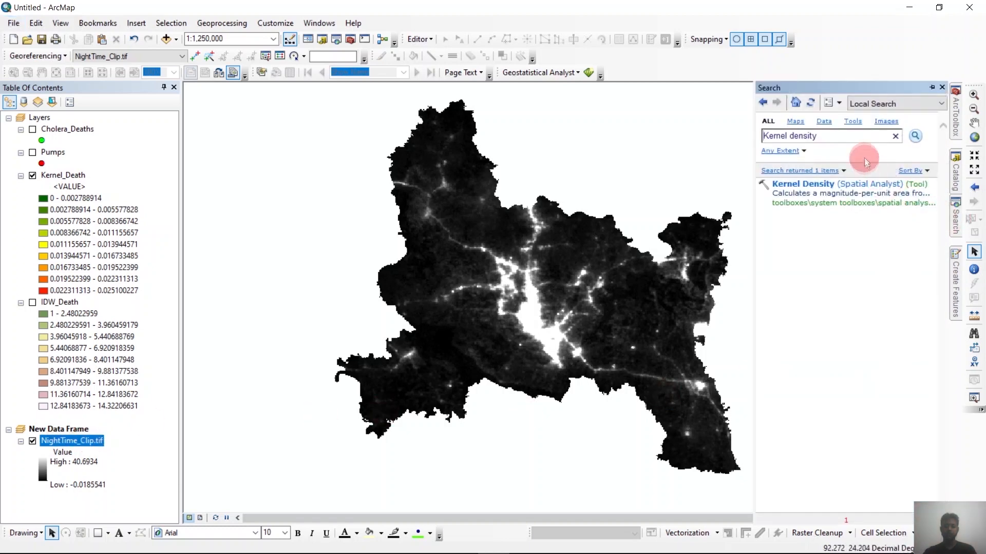
{"action": "type", "text": "Is"}
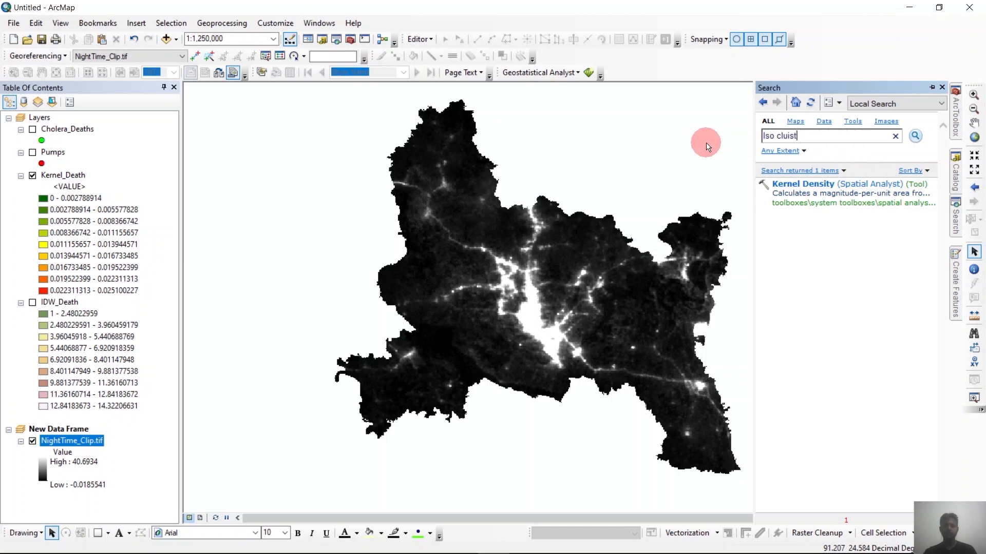
{"action": "type", "text": "o cluster"}
{"action": "key", "text": "Return"}
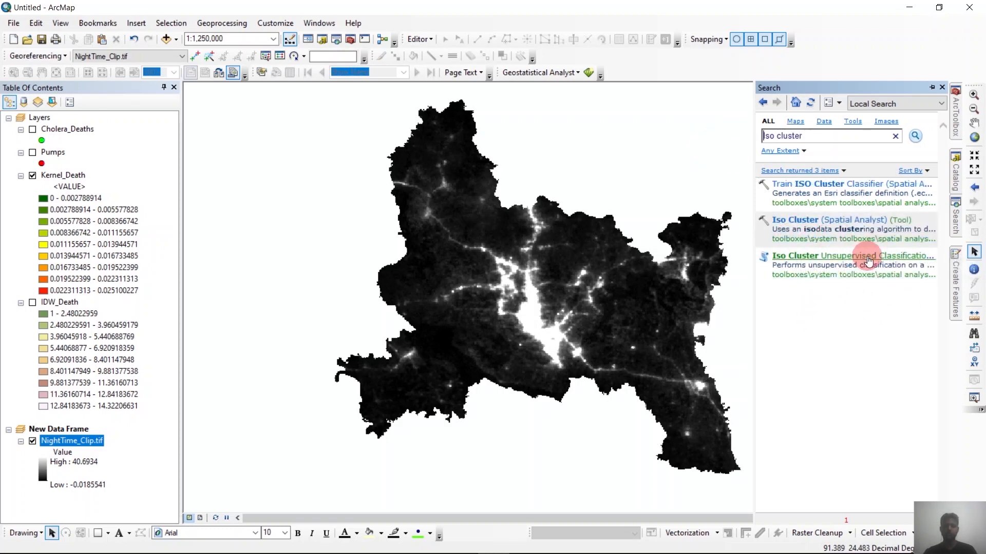
{"action": "left_click", "coordinate": [868, 262]}
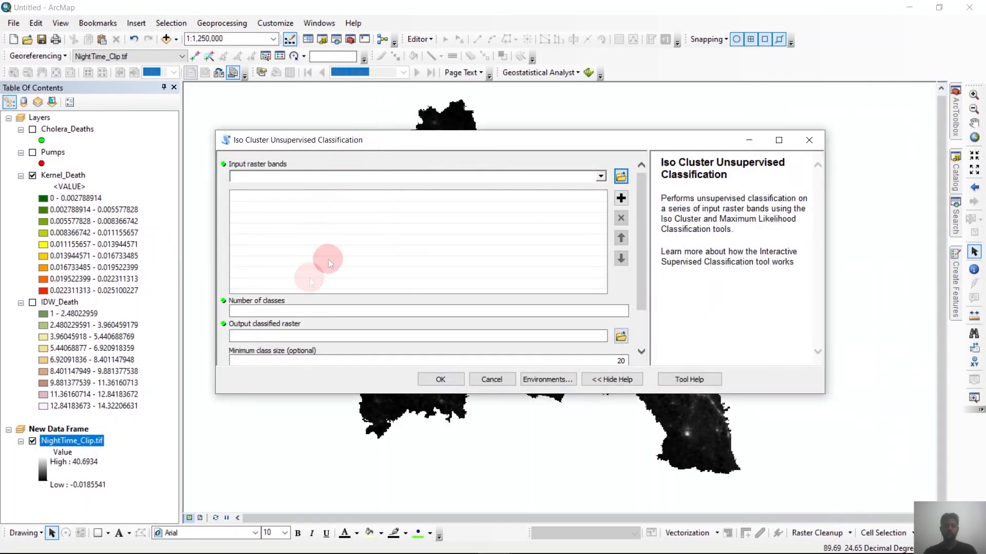
{"action": "left_click_drag", "start_coordinate": [380, 152], "coordinate": [395, 180]}
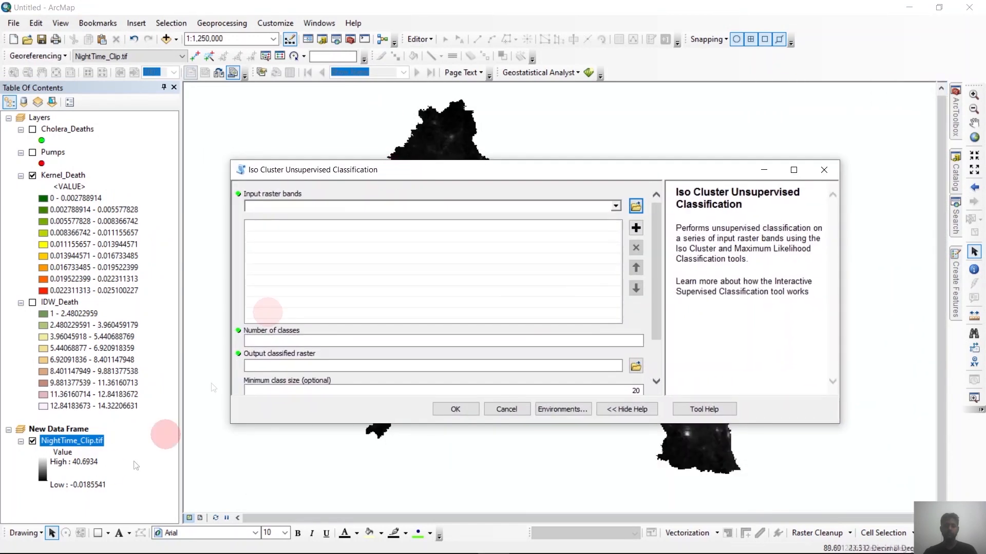
Step: Set NightTime_Clip.tif as the input raster with 2 classes and save the classified output as Cluster_2 in New_Output.gdb
{"action": "left_click_drag", "start_coordinate": [86, 452], "coordinate": [418, 204]}
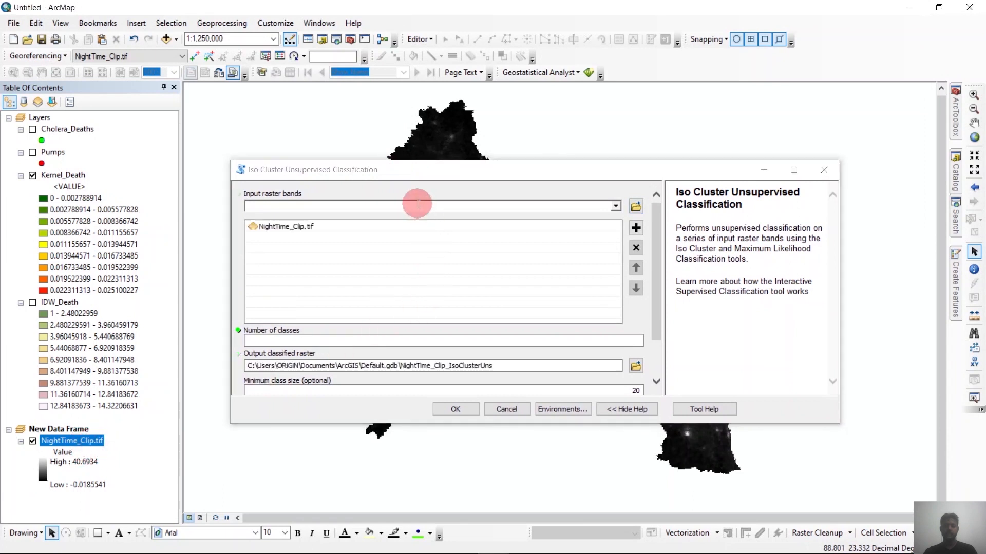
{"action": "left_click", "coordinate": [594, 341]}
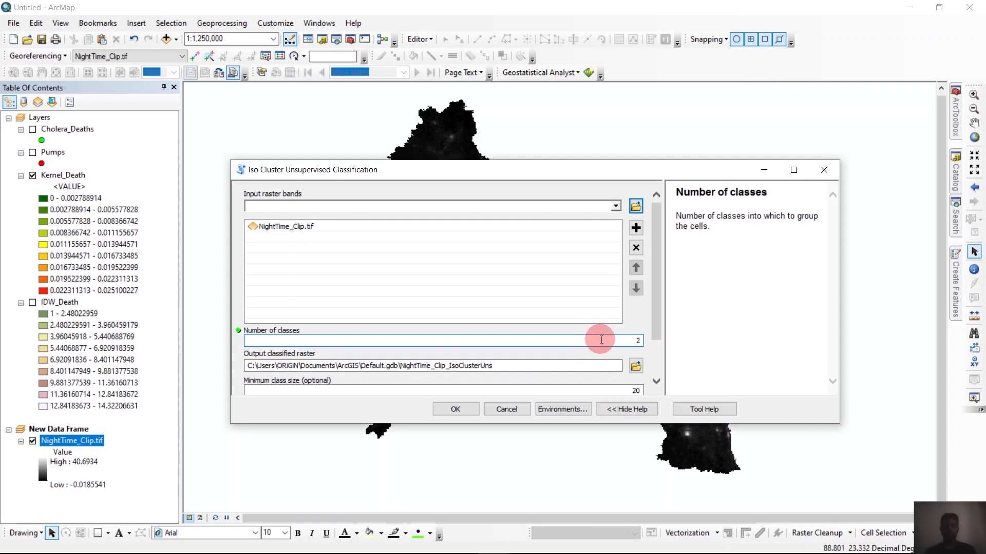
{"action": "left_click", "coordinate": [635, 365]}
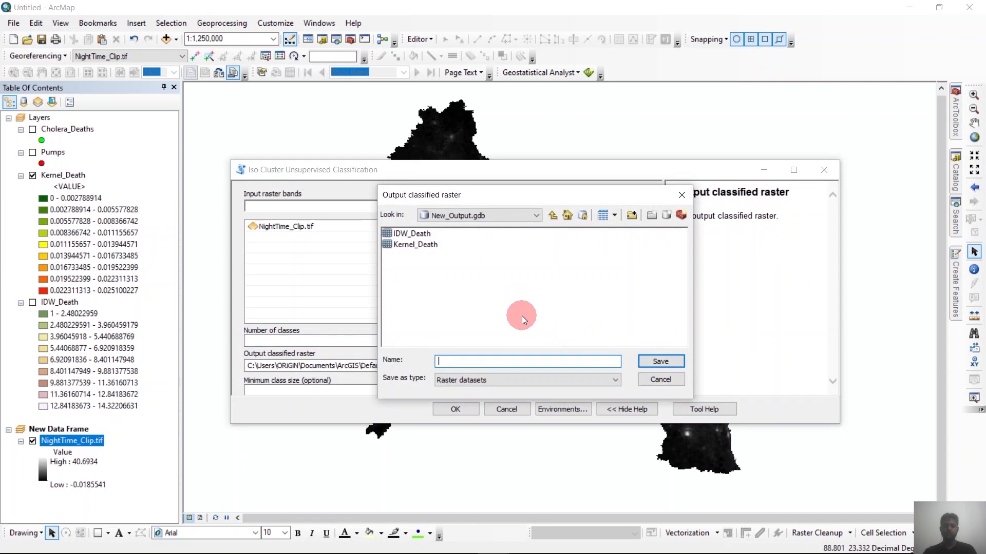
{"action": "type", "text": "Clusr"}
{"action": "key", "text": "BackSpace"}
{"action": "type", "text": "ter_2"}
{"action": "left_click", "coordinate": [651, 358]}
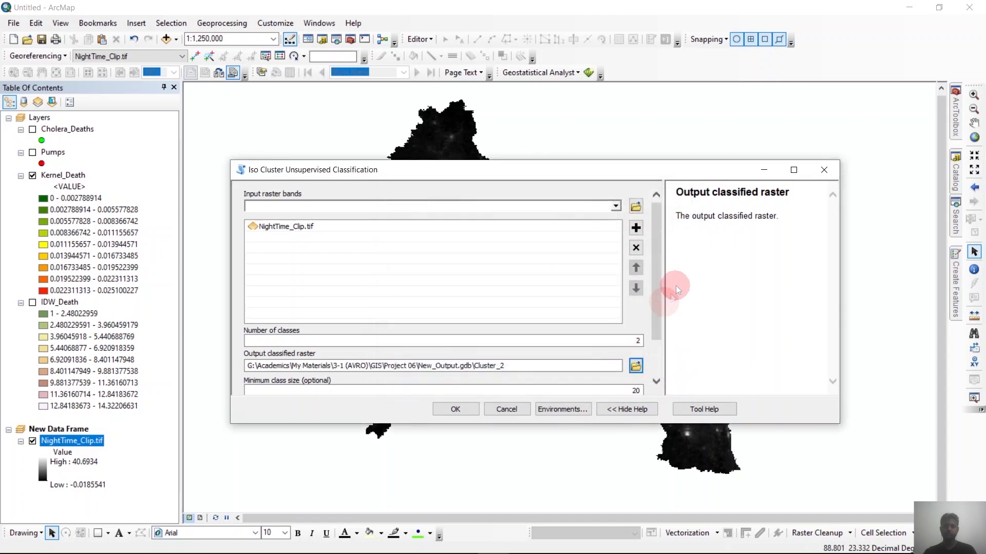
Step: Review the optional classification settings, keep their defaults, and run the two-class Iso Cluster classification
{"action": "scroll", "coordinate": [655, 282], "scroll_direction": "down", "scroll_amount": 3}
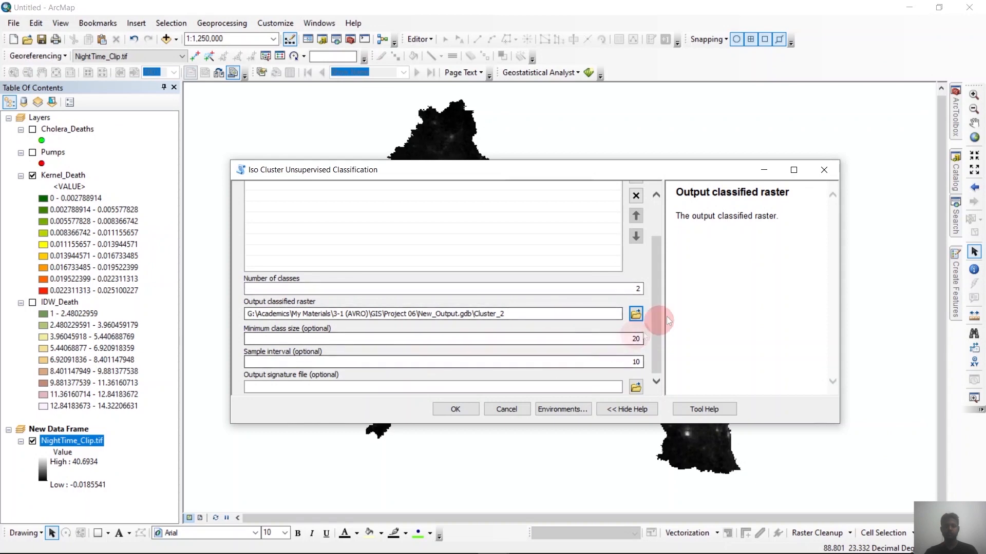
{"action": "scroll", "coordinate": [657, 321], "scroll_direction": "up", "scroll_amount": 3}
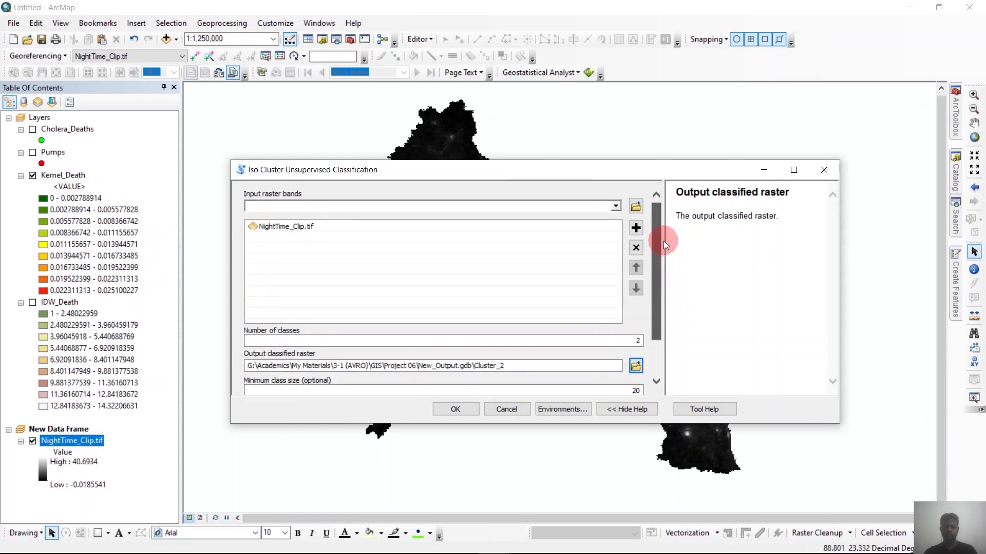
{"action": "left_click", "coordinate": [456, 408]}
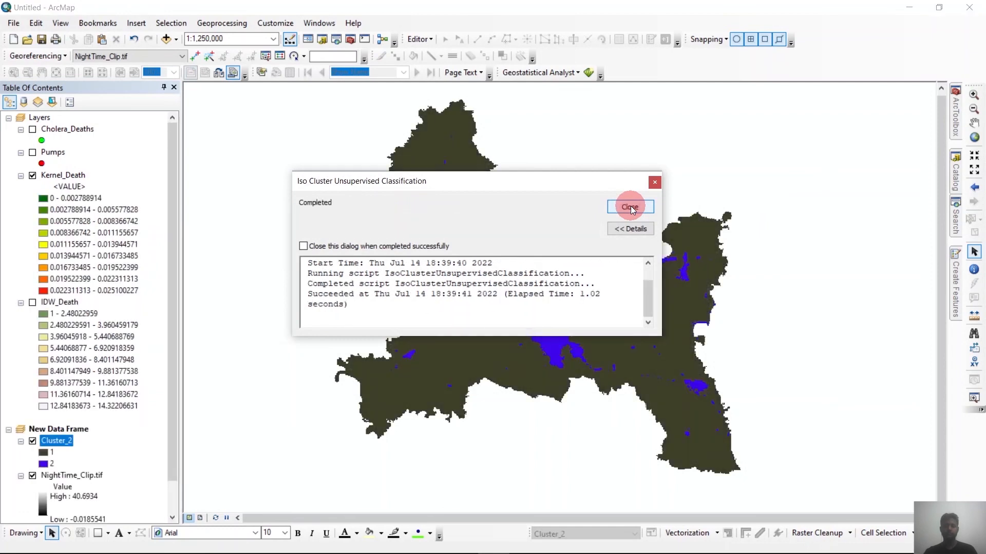
{"action": "left_click", "coordinate": [630, 208]}
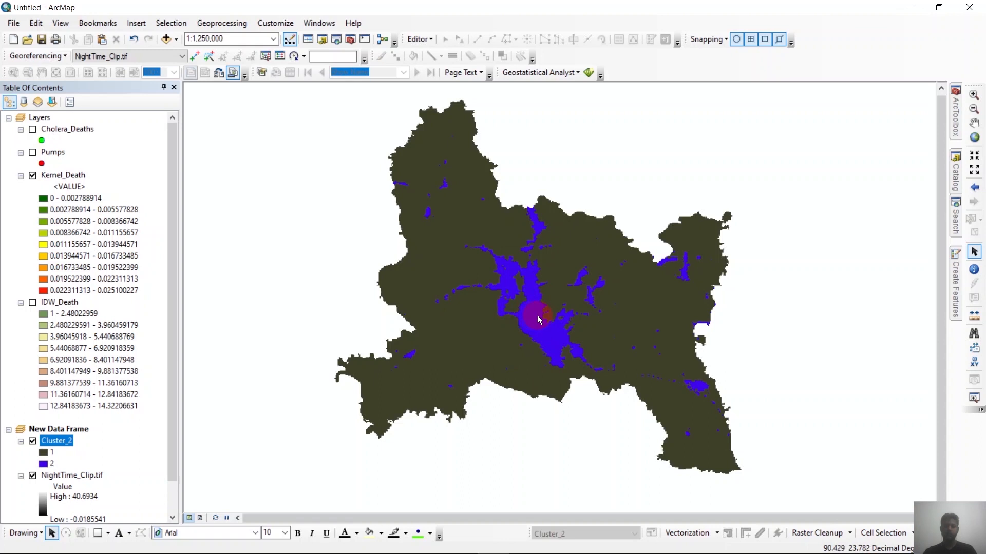
Step: Run Iso Cluster Unsupervised Classification on NightTime_Clip.tif again with 4 classes, keeping the default output raster and optional settings
{"action": "left_click", "coordinate": [954, 215]}
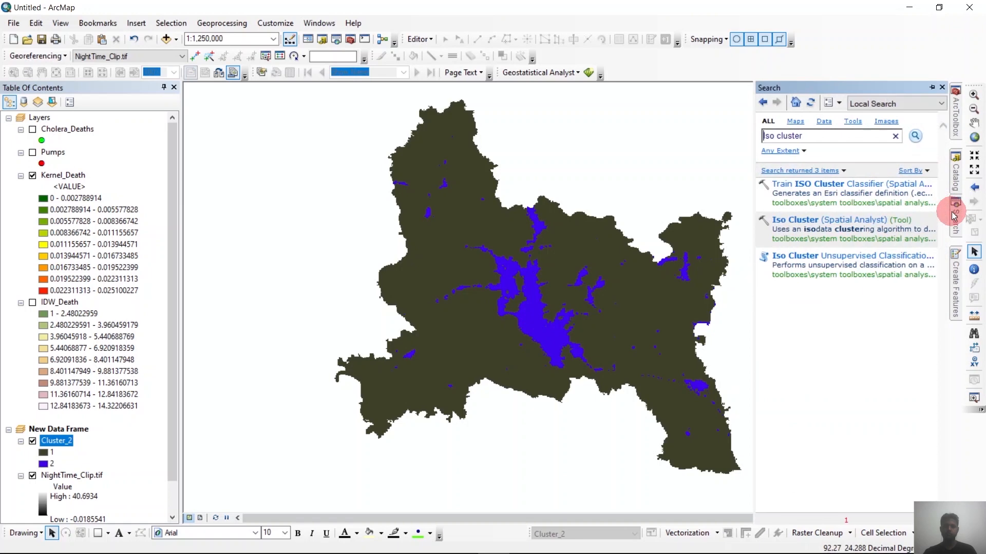
{"action": "left_click", "coordinate": [845, 256]}
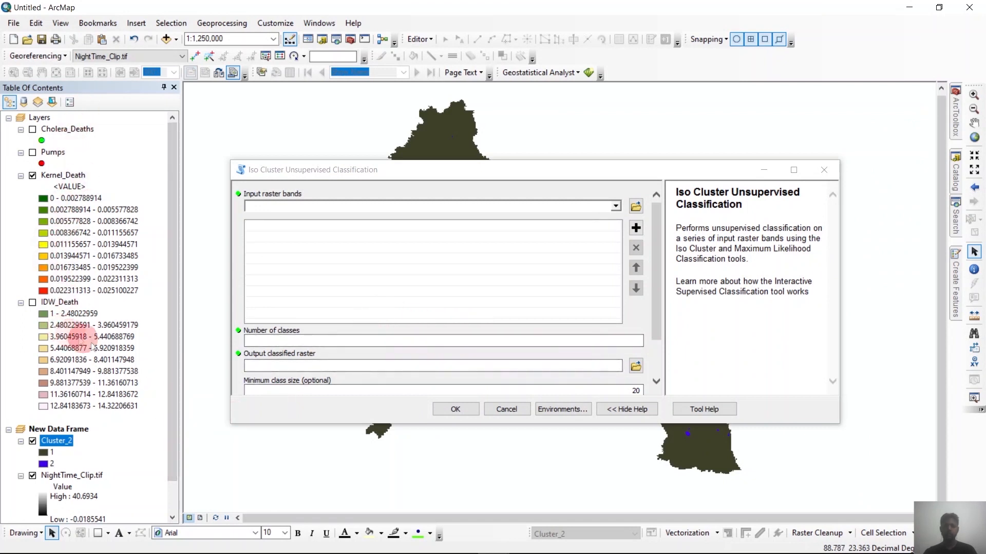
{"action": "scroll", "coordinate": [98, 436], "scroll_direction": "down", "scroll_amount": 1}
{"action": "left_click_drag", "start_coordinate": [85, 442], "coordinate": [319, 209]}
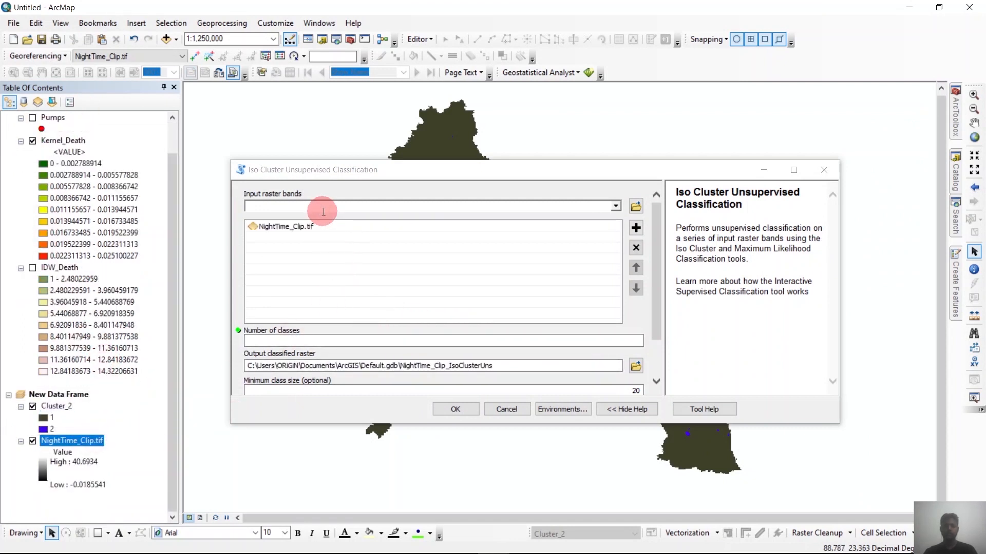
{"action": "left_click", "coordinate": [612, 341]}
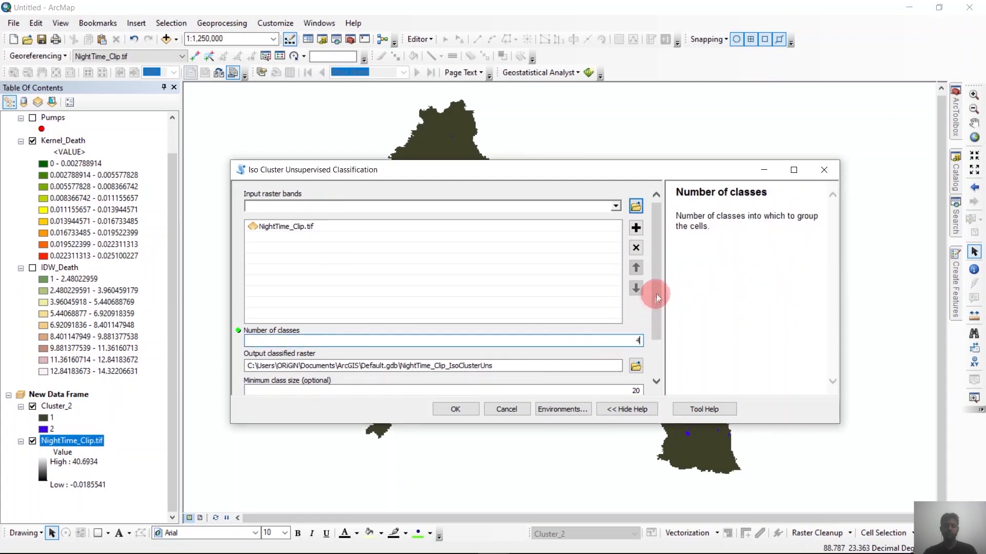
{"action": "left_click_drag", "start_coordinate": [656, 294], "coordinate": [657, 381]}
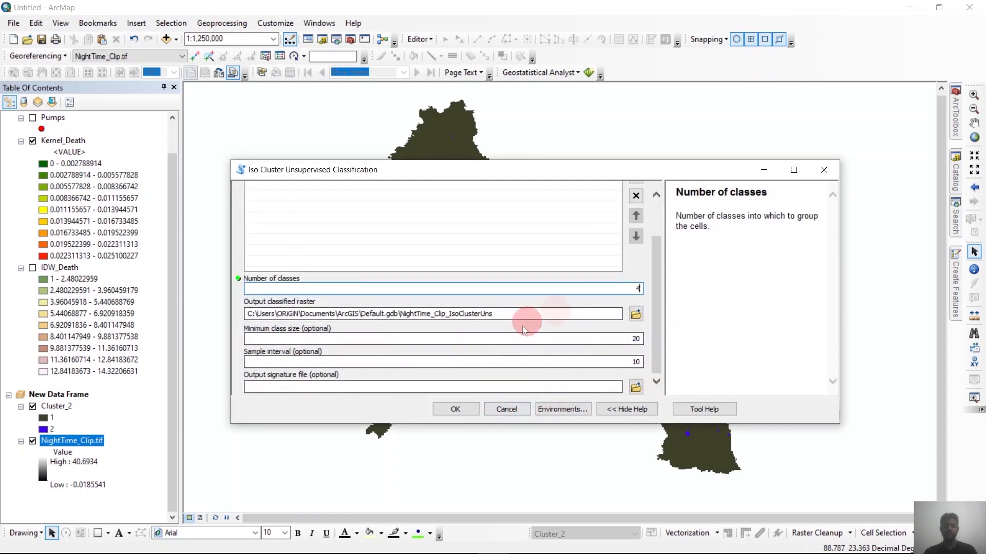
{"action": "left_click", "coordinate": [471, 409]}
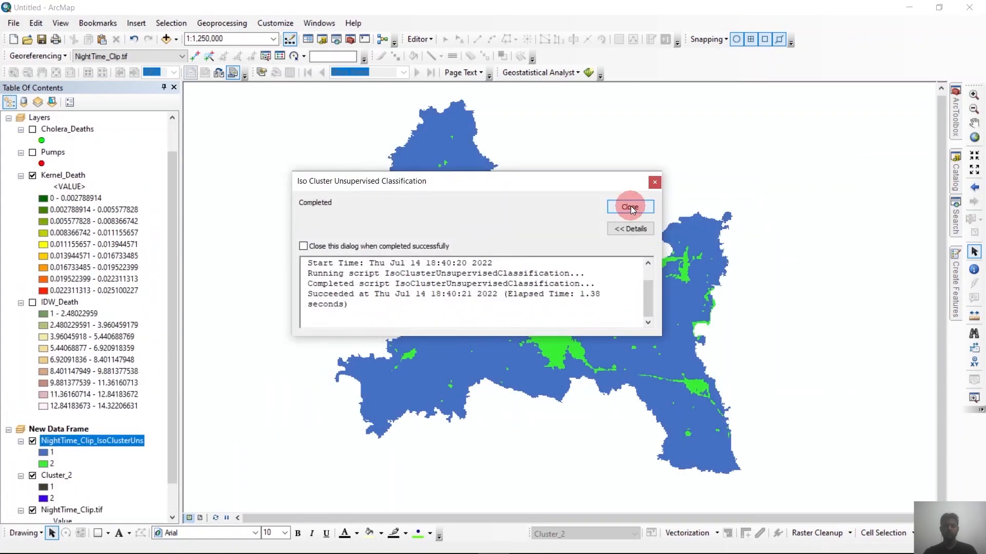
{"action": "left_click", "coordinate": [630, 207]}
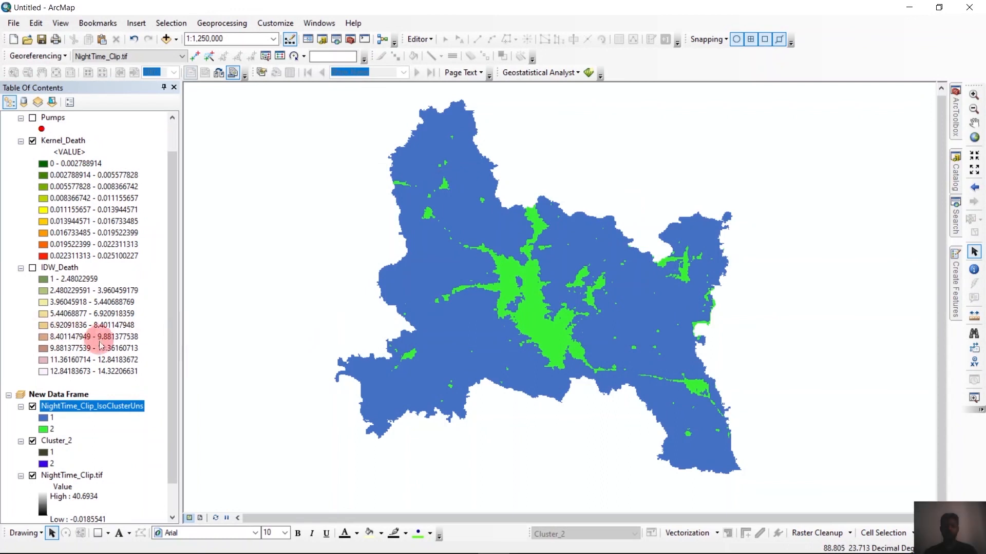
Step: Rename the NightTime_Clip_IsoClusterUns layer as Cluster_4
{"action": "scroll", "coordinate": [104, 351], "scroll_direction": "down", "scroll_amount": 2}
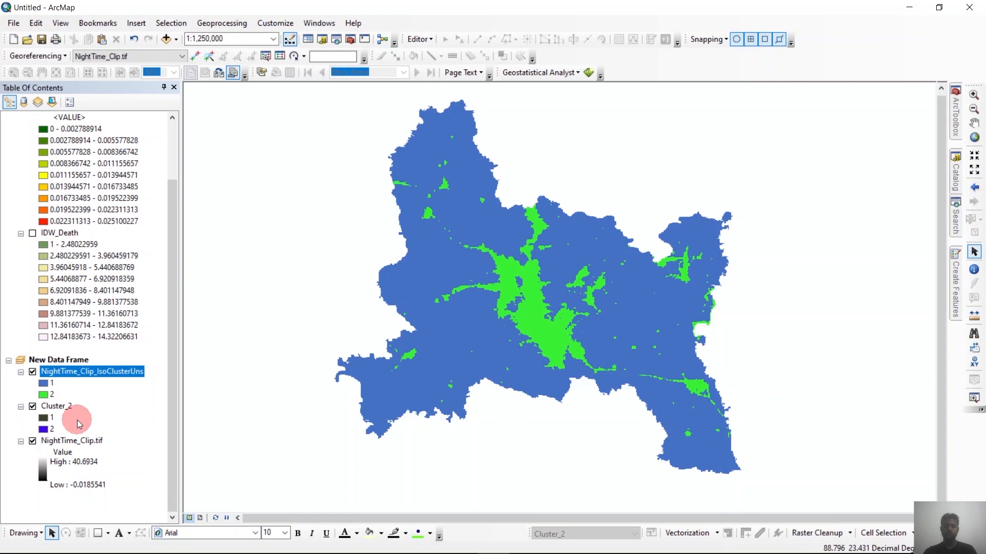
{"action": "right_click", "coordinate": [87, 374]}
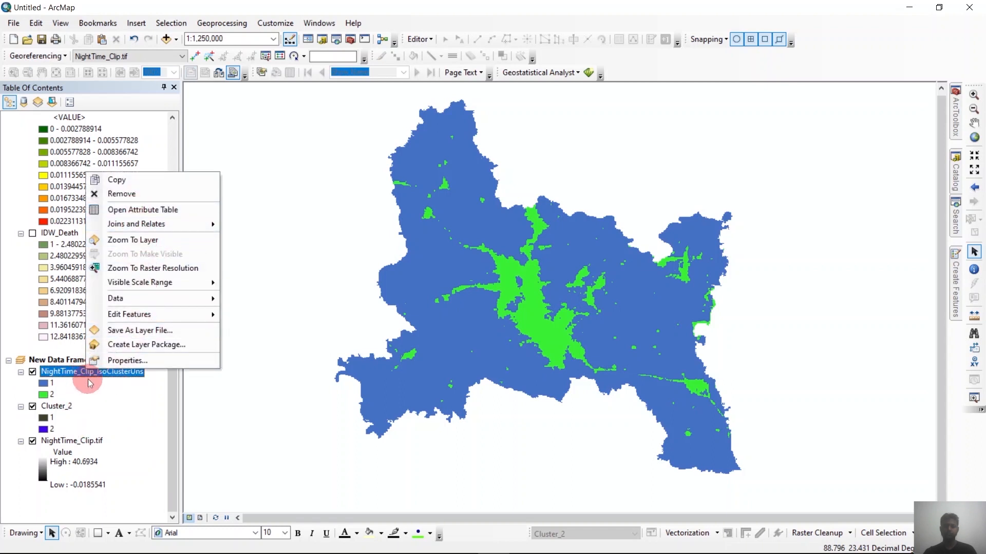
{"action": "left_click", "coordinate": [87, 373]}
{"action": "left_click", "coordinate": [89, 371]}
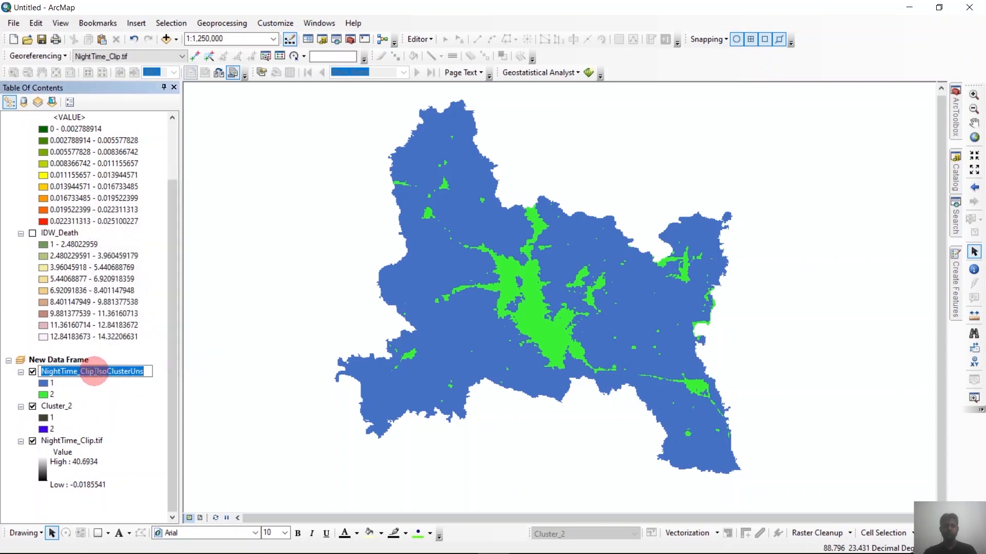
{"action": "key", "text": "BackSpace"}
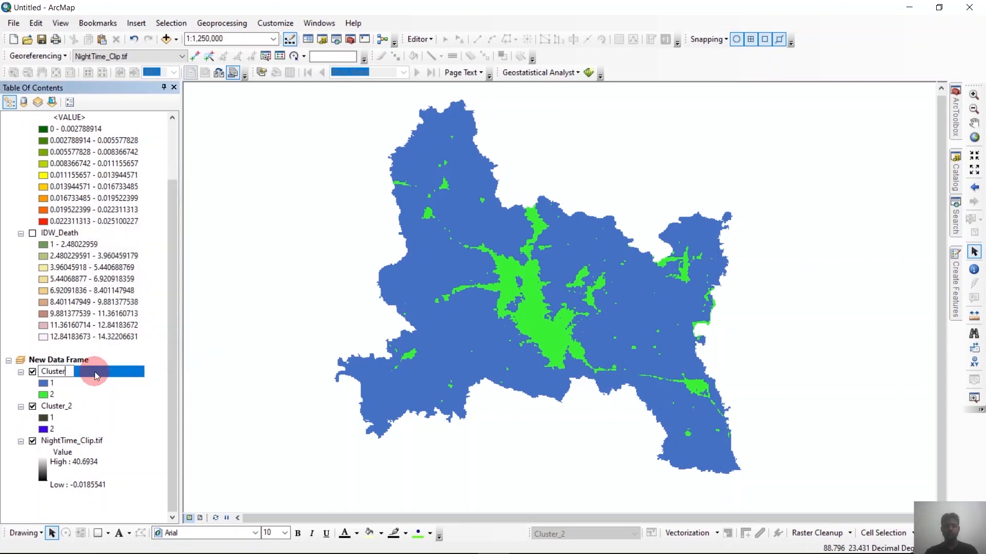
{"action": "key", "text": "Return"}
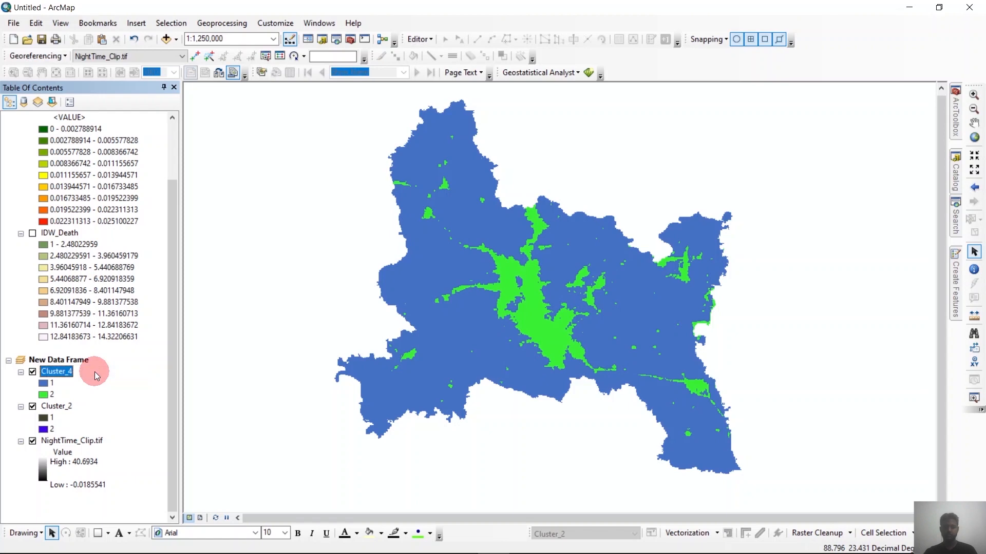
Step: Recolor the Cluster_4 layer, using the Green symbol for class 1 and a dark blue fill for class 2
{"action": "double_click", "coordinate": [42, 386]}
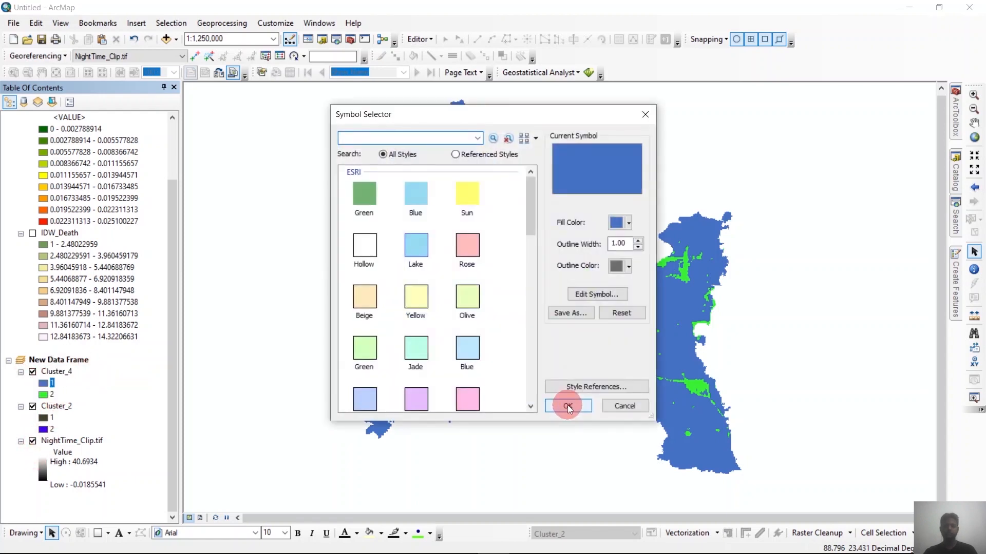
{"action": "left_click", "coordinate": [367, 194]}
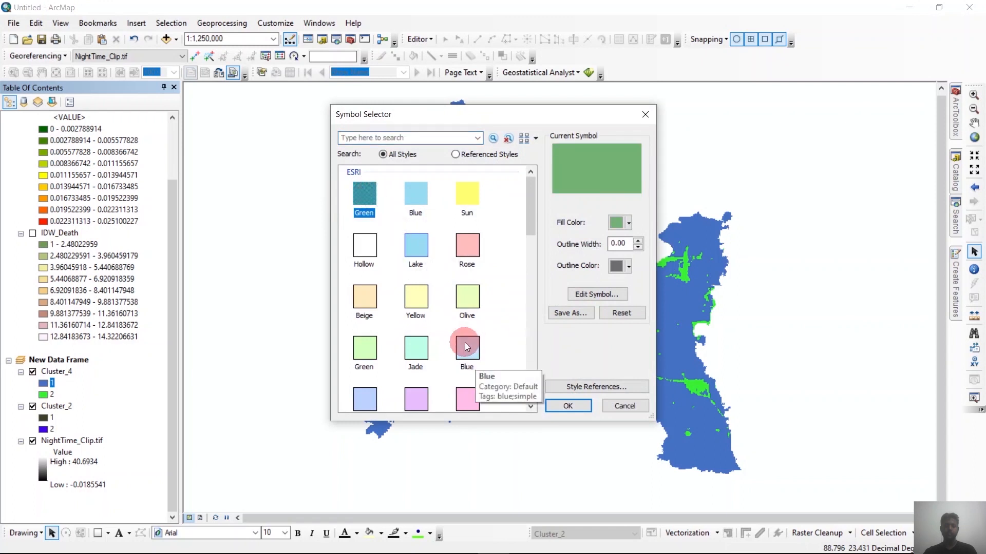
{"action": "left_click", "coordinate": [567, 407]}
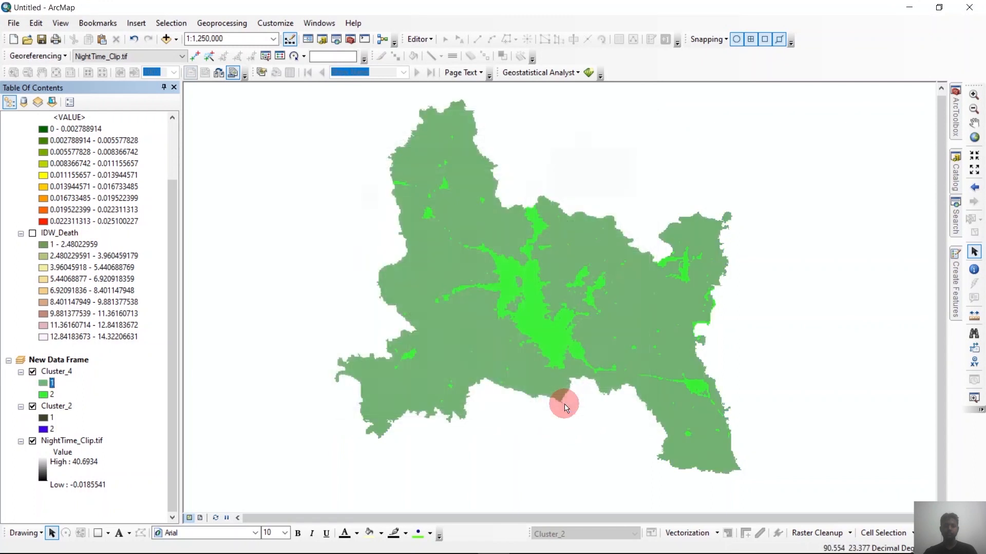
{"action": "double_click", "coordinate": [45, 396]}
{"action": "scroll", "coordinate": [430, 253], "scroll_direction": "down", "scroll_amount": 5}
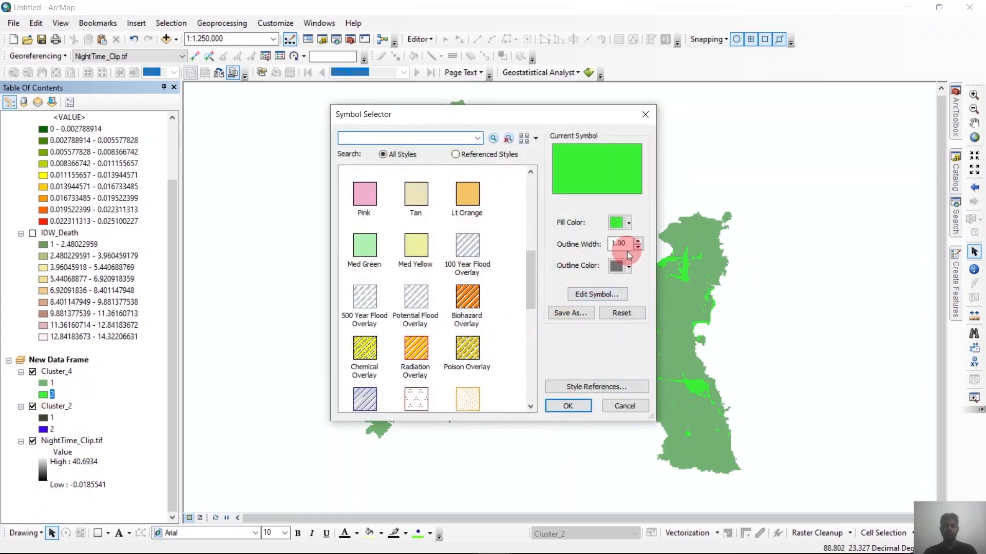
{"action": "left_click", "coordinate": [628, 223]}
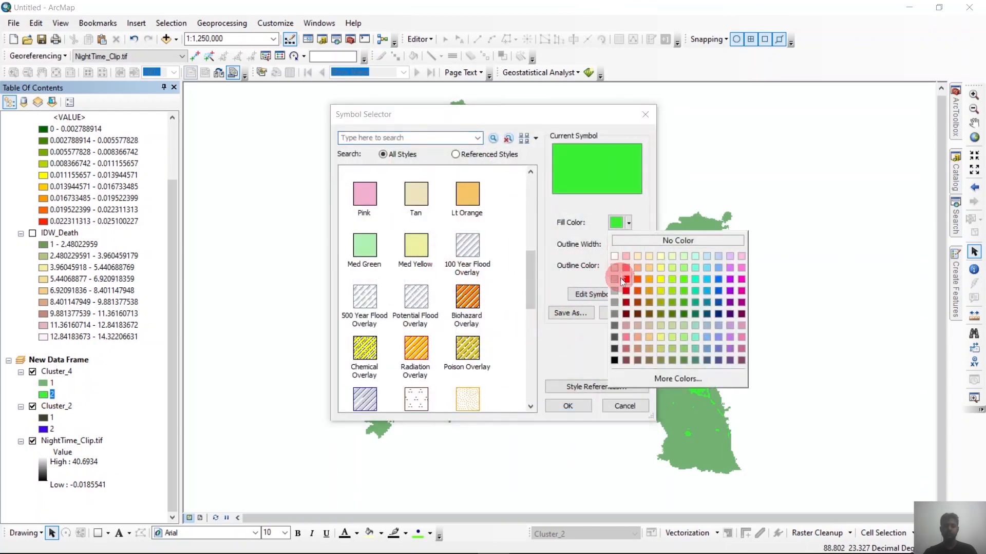
{"action": "left_click", "coordinate": [707, 310]}
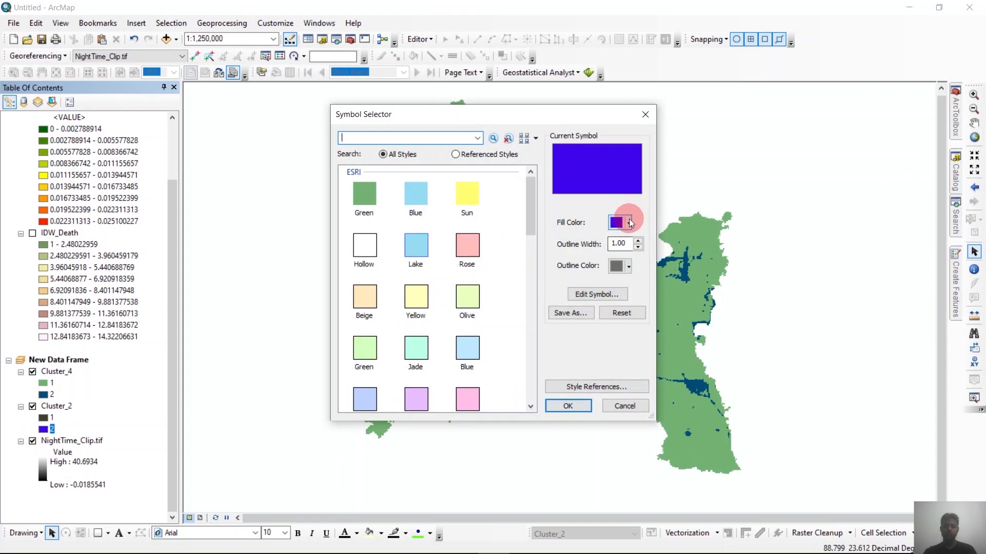
Step: Change the fill of class 2 in the Cluster_2 layer to a medium blue
{"action": "left_click", "coordinate": [630, 221]}
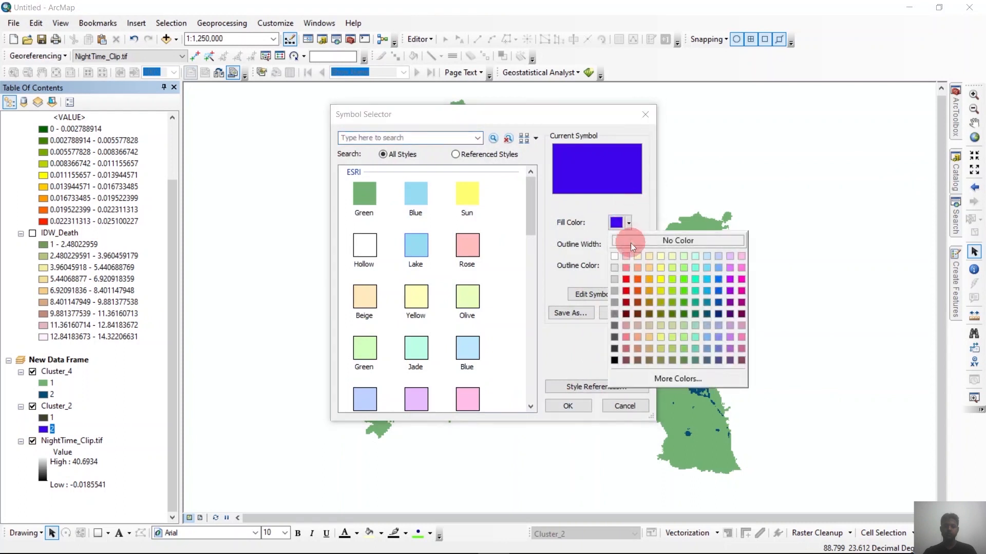
{"action": "left_click", "coordinate": [719, 303]}
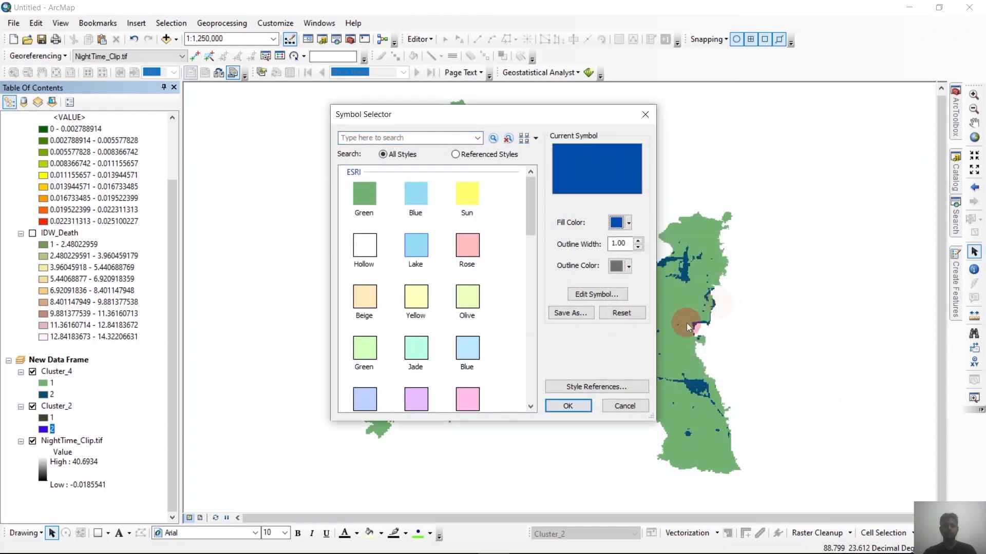
{"action": "left_click", "coordinate": [570, 405]}
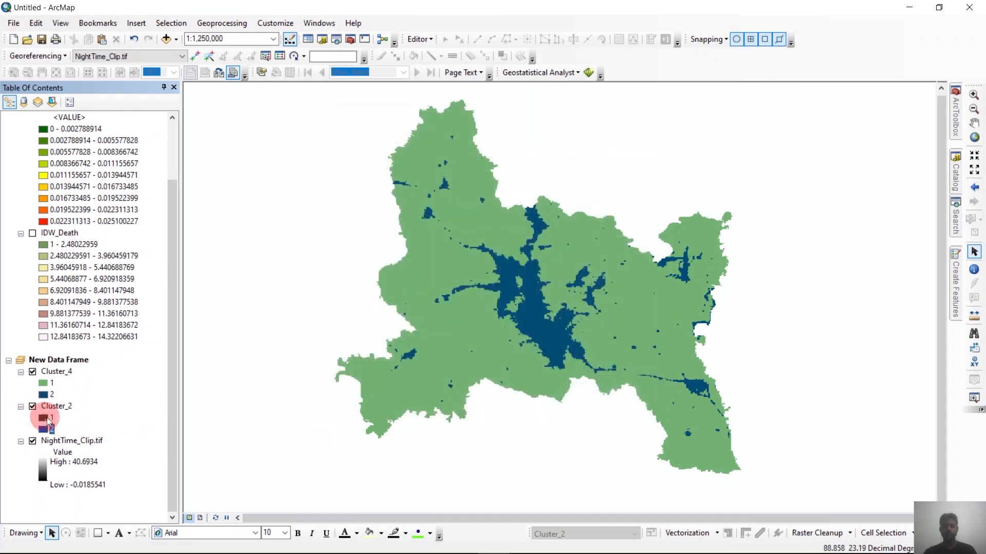
Step: Recolor the Cluster_2 layer with a dark navy blue fill for class 2 and the Green symbol for class 1
{"action": "left_click", "coordinate": [44, 432]}
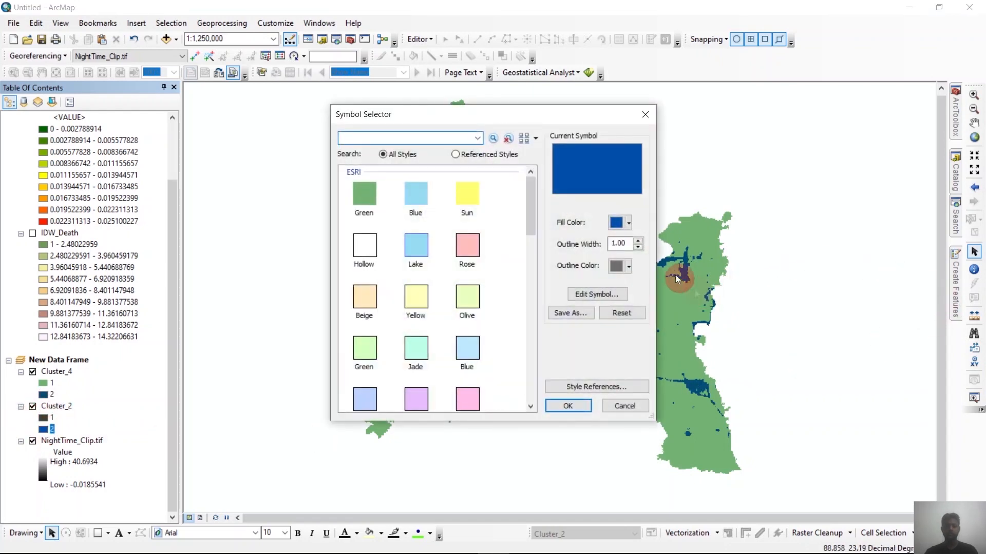
{"action": "left_click", "coordinate": [629, 223]}
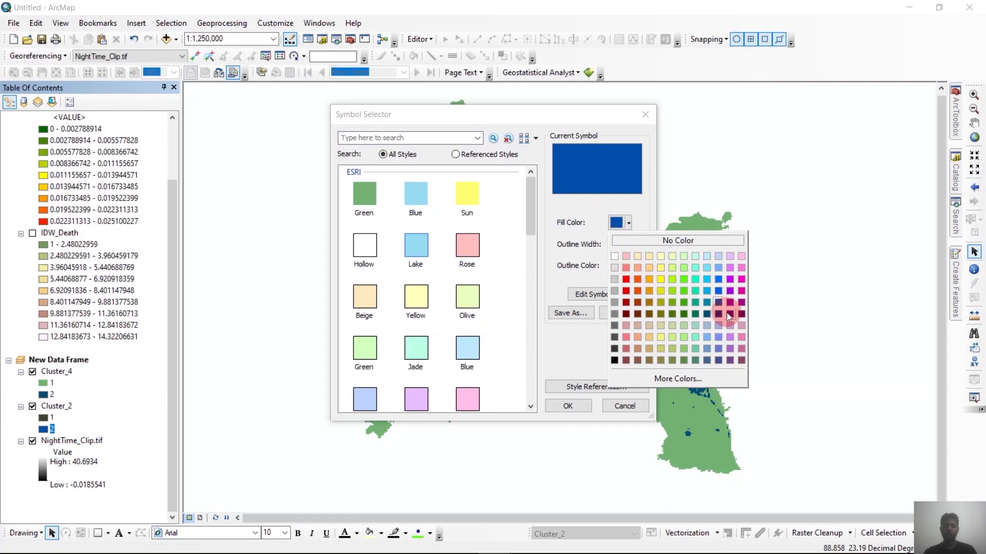
{"action": "left_click", "coordinate": [713, 313]}
{"action": "left_click", "coordinate": [564, 405]}
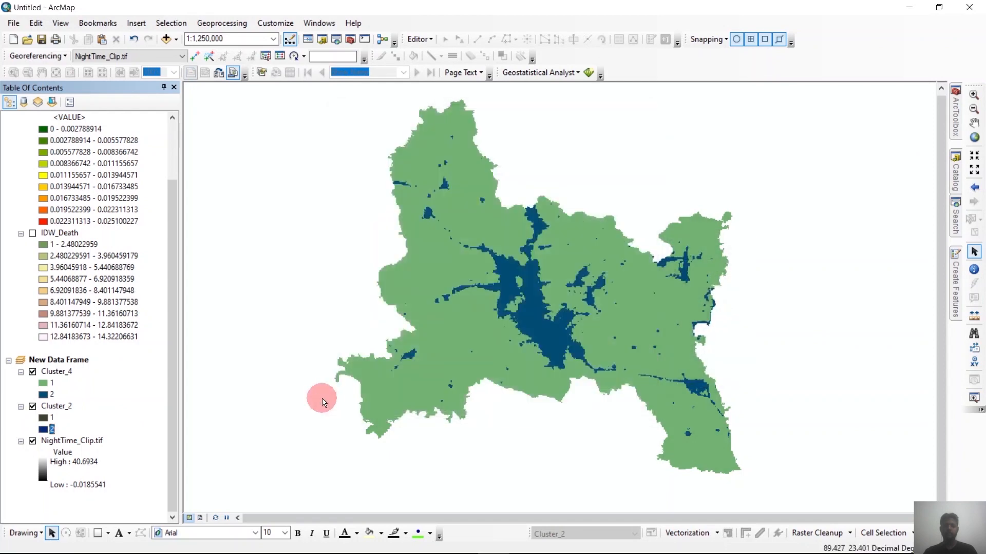
{"action": "left_click", "coordinate": [45, 420]}
{"action": "left_click", "coordinate": [355, 198]}
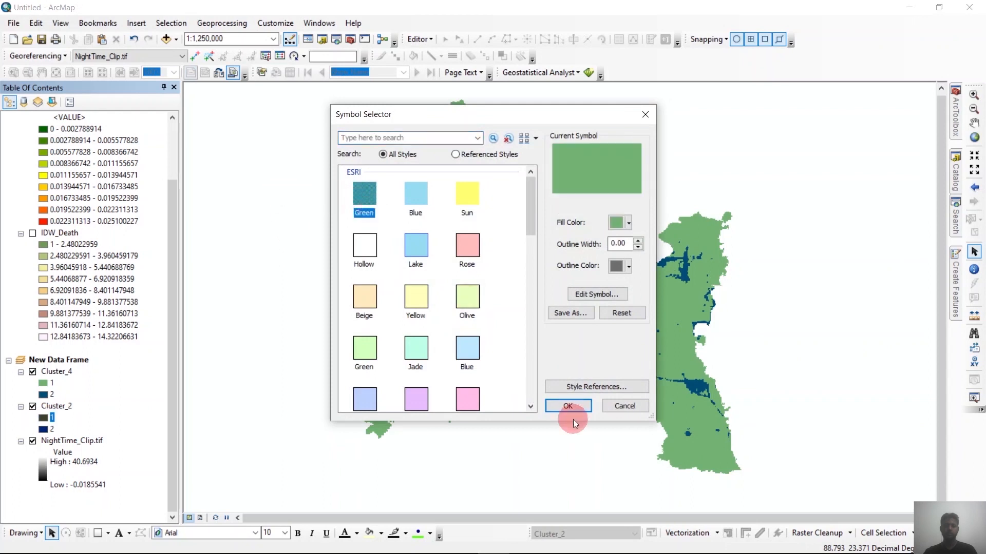
{"action": "left_click", "coordinate": [568, 406]}
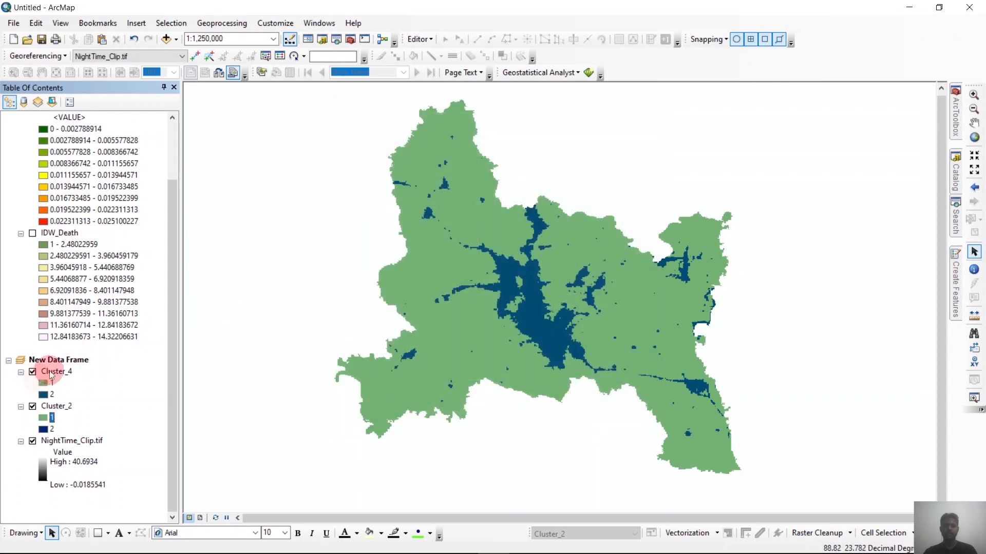
Step: Toggle the visibility of the Cluster_4 layer to compare it with Cluster_2 underneath
{"action": "left_click", "coordinate": [32, 372]}
{"action": "left_click", "coordinate": [32, 371]}
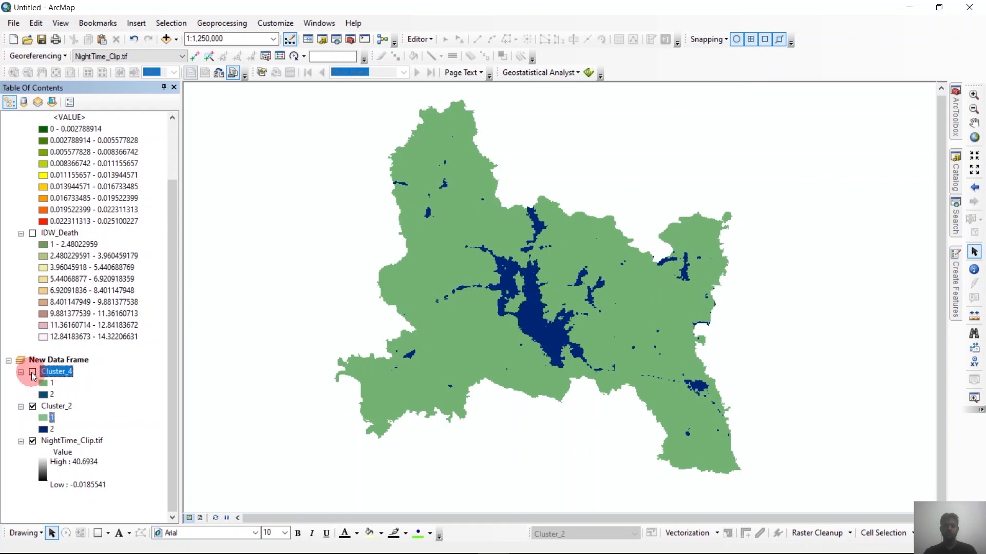
Step: Compare the Cluster_4 and Cluster_2 classifications by toggling layer visibility, leaving both layers switched on
{"action": "left_click", "coordinate": [33, 406]}
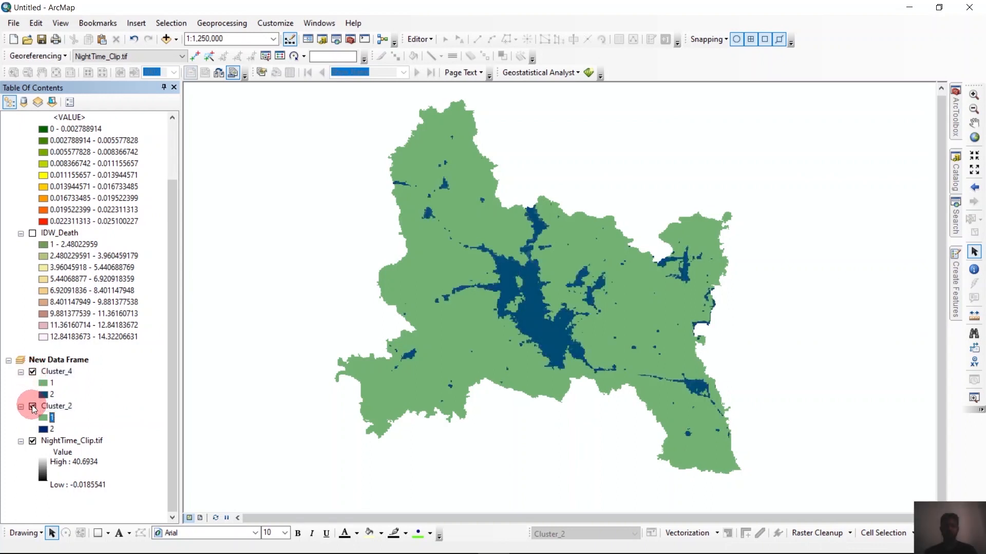
{"action": "left_click", "coordinate": [32, 372]}
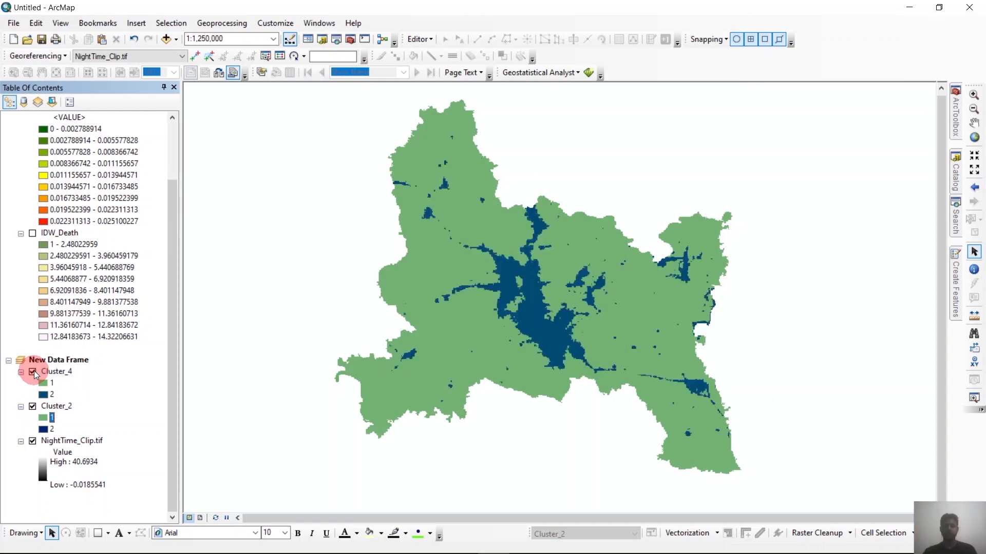
{"action": "left_click", "coordinate": [33, 406]}
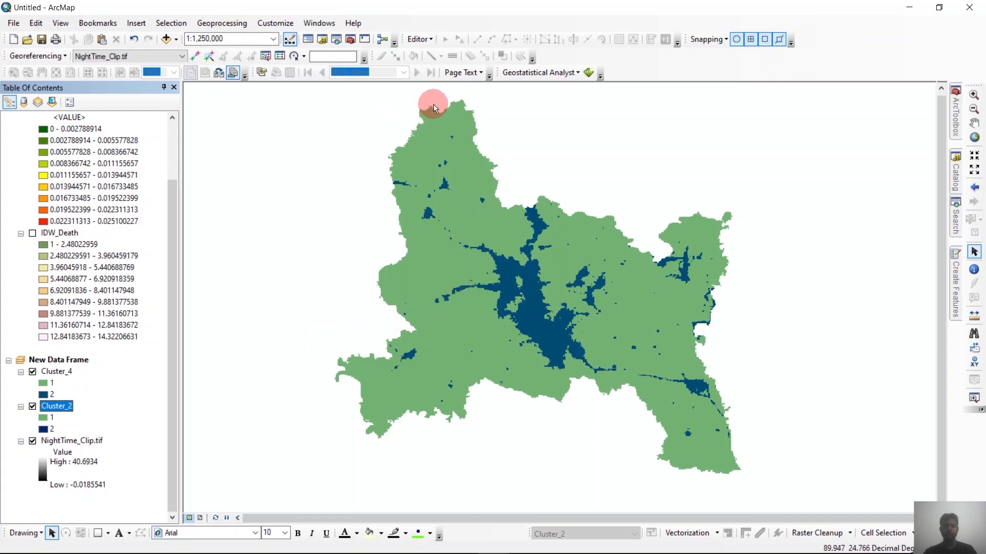
Step: Open the Image Analysis window and place it clear of the classified map
{"action": "left_click", "coordinate": [311, 23]}
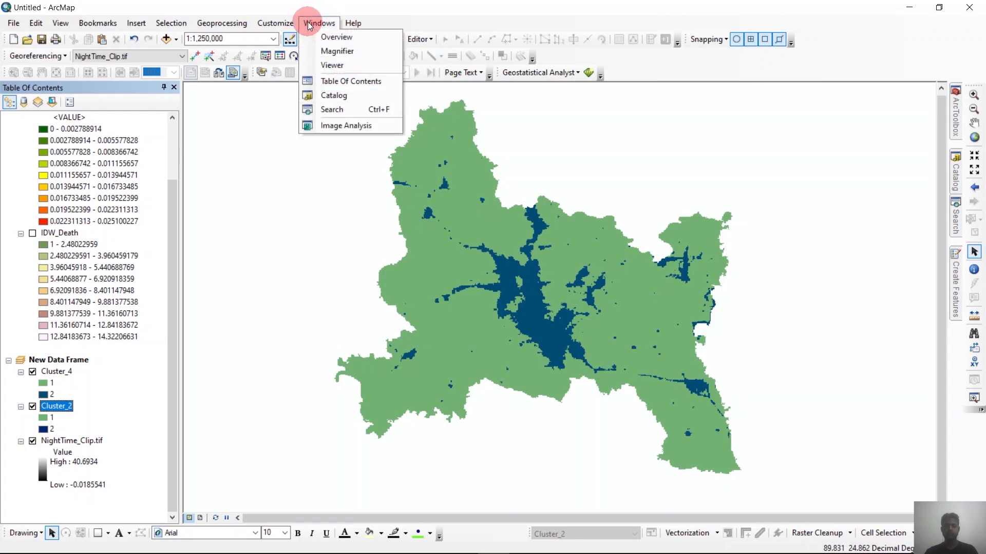
{"action": "left_click", "coordinate": [309, 23]}
{"action": "left_click", "coordinate": [319, 23]}
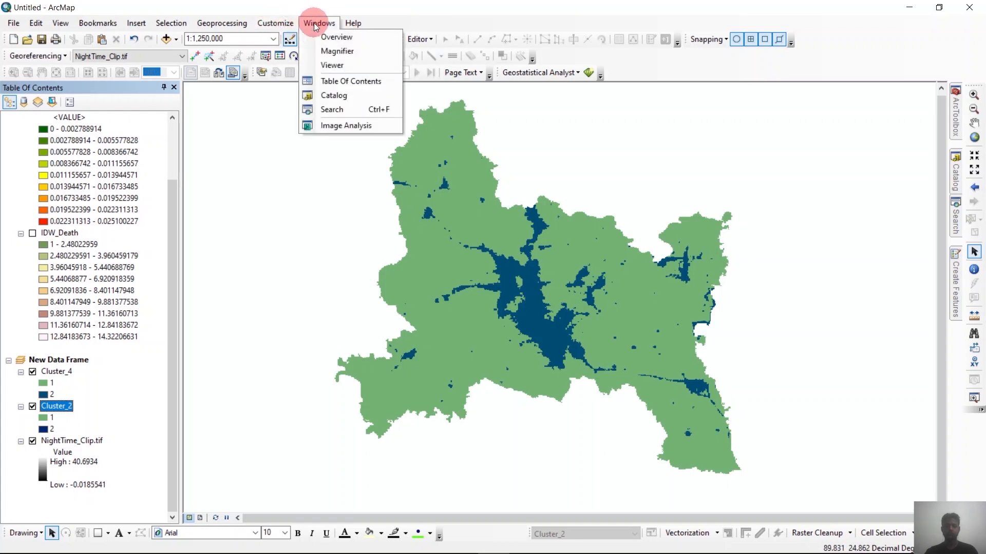
{"action": "left_click", "coordinate": [335, 125]}
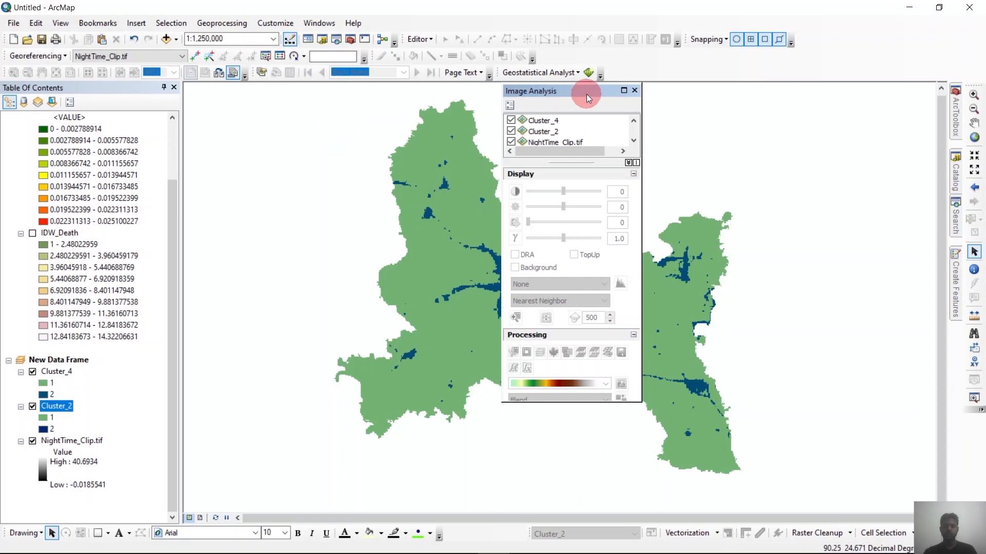
{"action": "left_click_drag", "start_coordinate": [586, 93], "coordinate": [851, 159]}
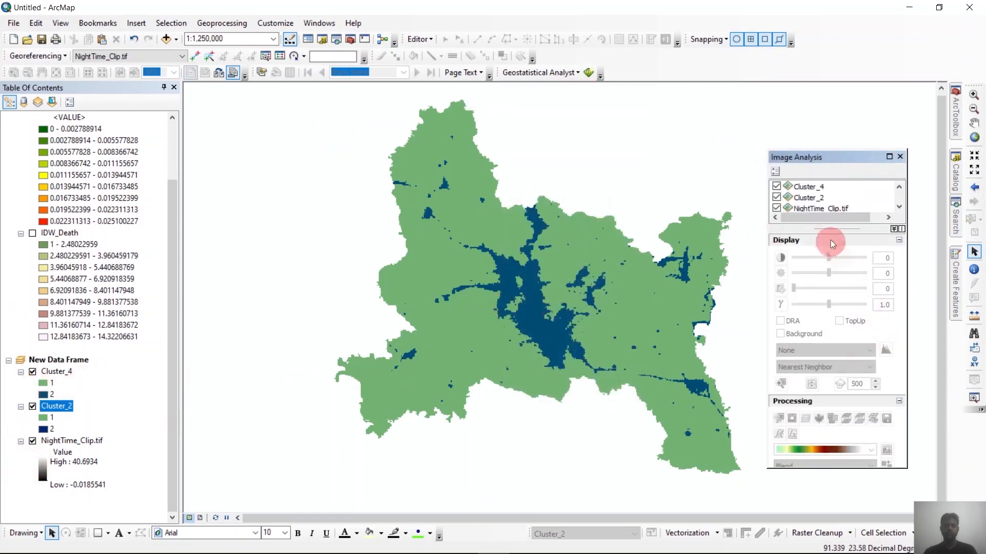
Step: Swipe the Cluster_4 layer across the map to compare it with Cluster_2 underneath
{"action": "left_click", "coordinate": [812, 186]}
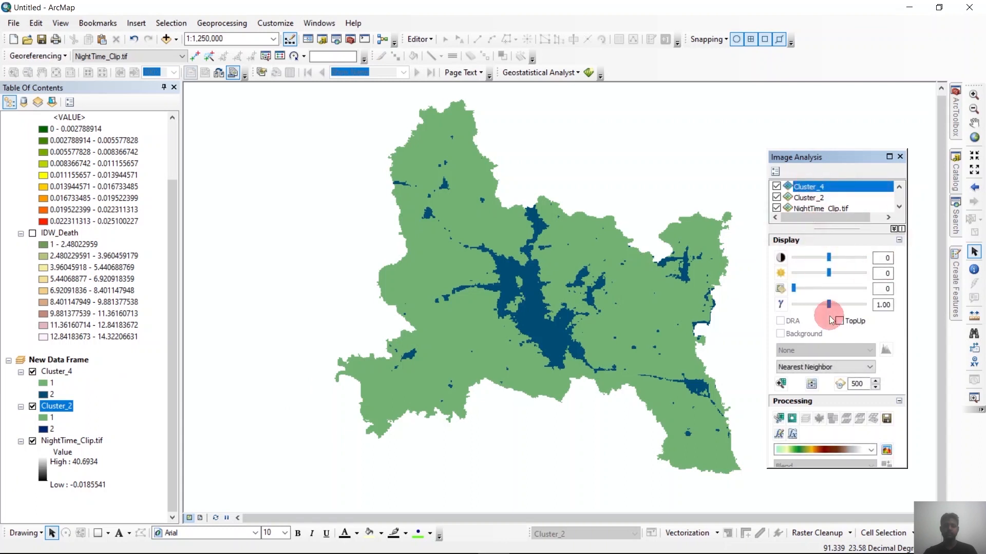
{"action": "left_click", "coordinate": [811, 384]}
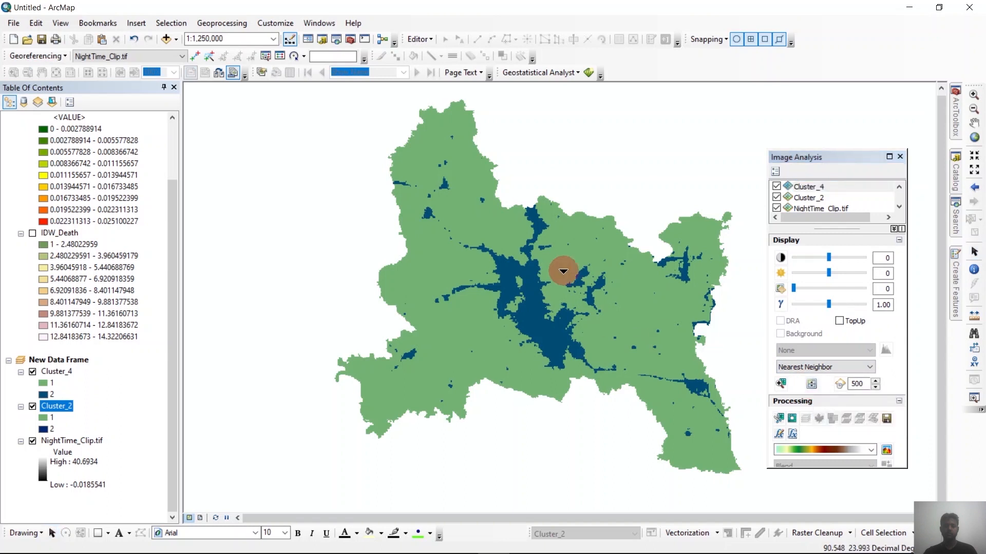
{"action": "left_click_drag", "start_coordinate": [389, 103], "coordinate": [263, 147]}
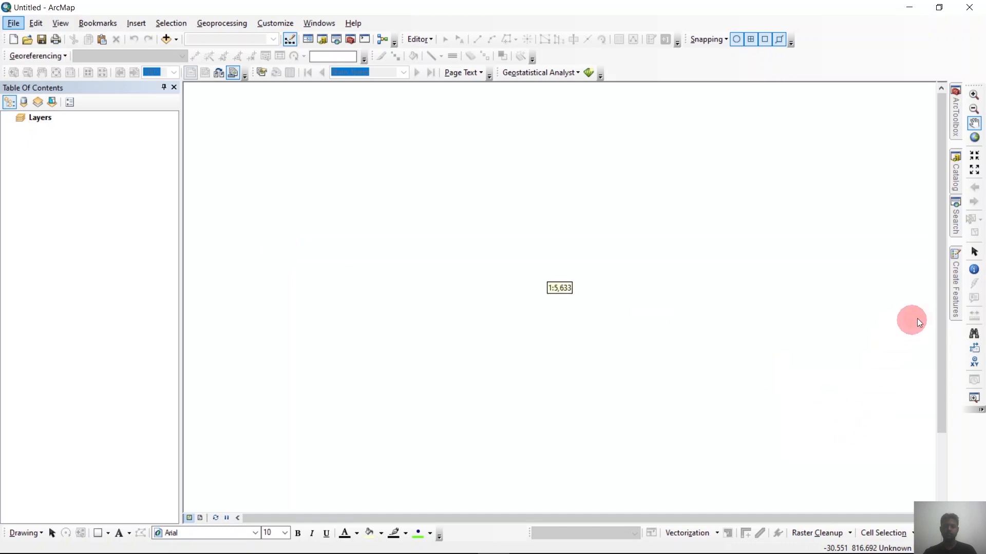
Step: Search for Netcdf tools and open the Make NetCDF Raster Layer tool
{"action": "left_click", "coordinate": [956, 226]}
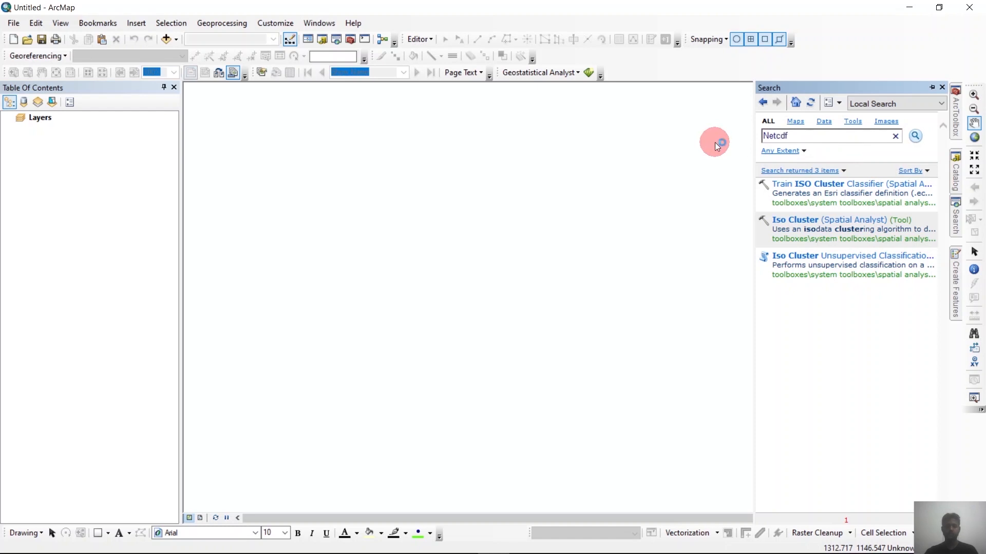
{"action": "key", "text": "Return"}
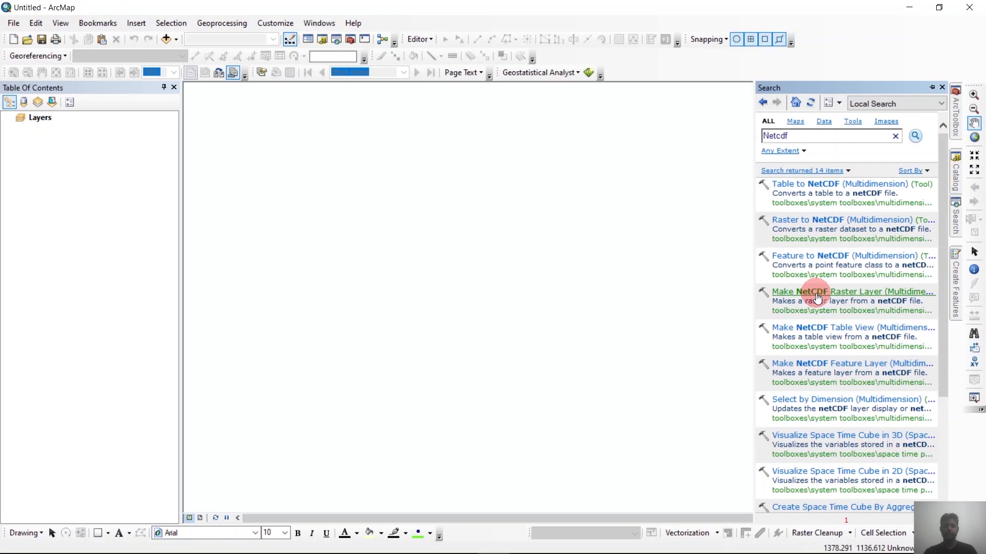
{"action": "left_click", "coordinate": [860, 298]}
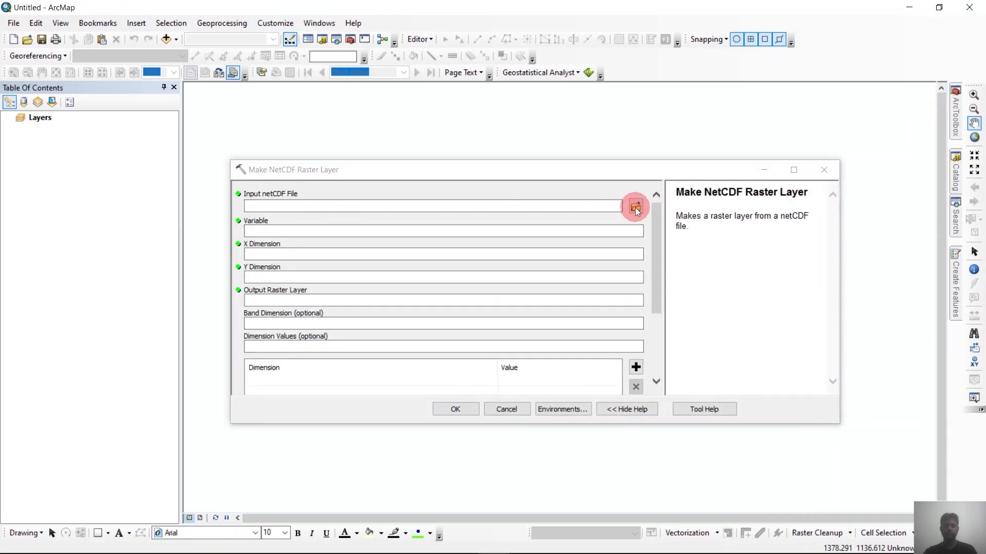
Step: Load the pr_bangladesh_CNRM-CM5_historical file from the Project 06 folder as the input netCDF file
{"action": "left_click", "coordinate": [635, 206]}
{"action": "scroll", "coordinate": [540, 320], "scroll_direction": "down", "scroll_amount": 6}
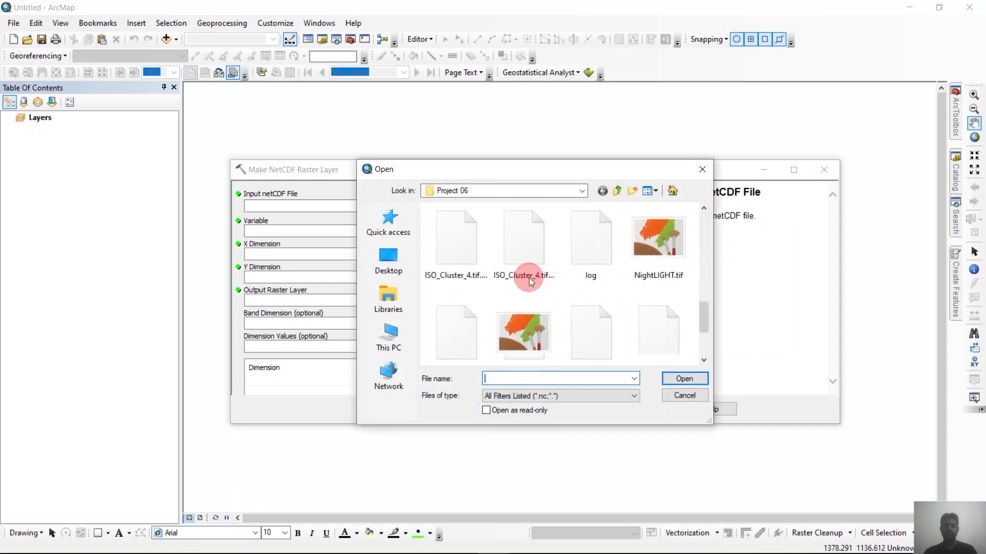
{"action": "scroll", "coordinate": [623, 303], "scroll_direction": "up", "scroll_amount": 2}
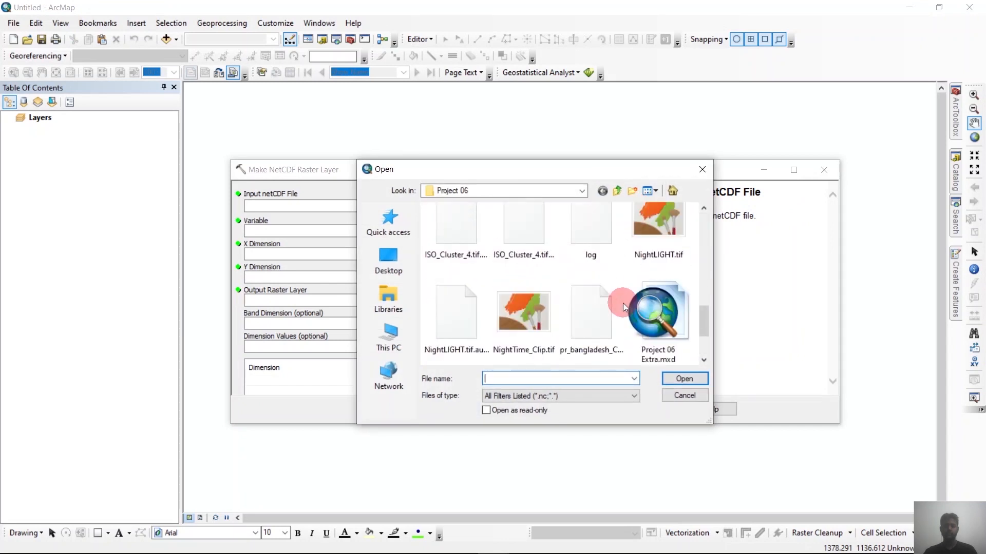
{"action": "left_click", "coordinate": [598, 328]}
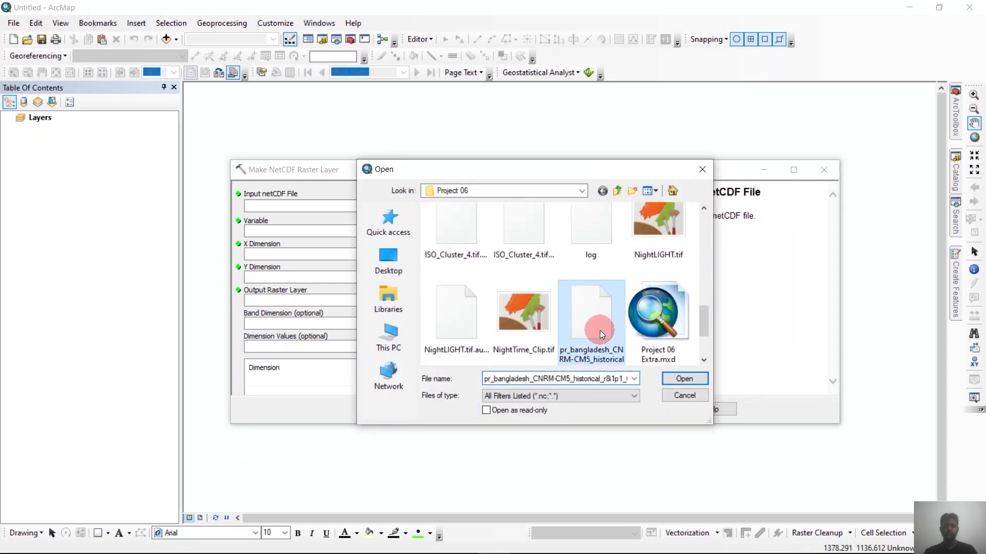
{"action": "left_click", "coordinate": [684, 380]}
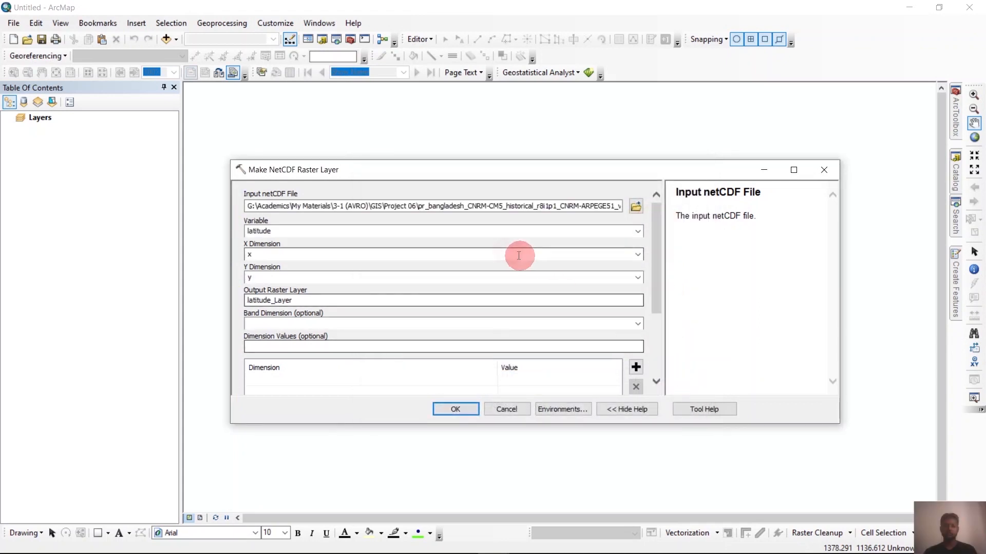
Step: Set the variable to pr, the X dimension to x and the Y dimension to y
{"action": "left_click", "coordinate": [638, 231]}
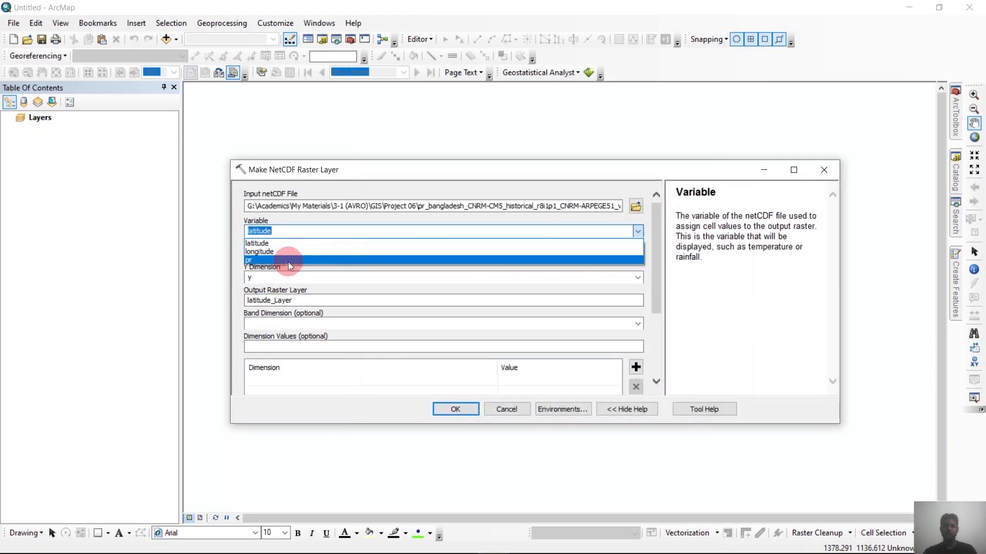
{"action": "left_click", "coordinate": [267, 260]}
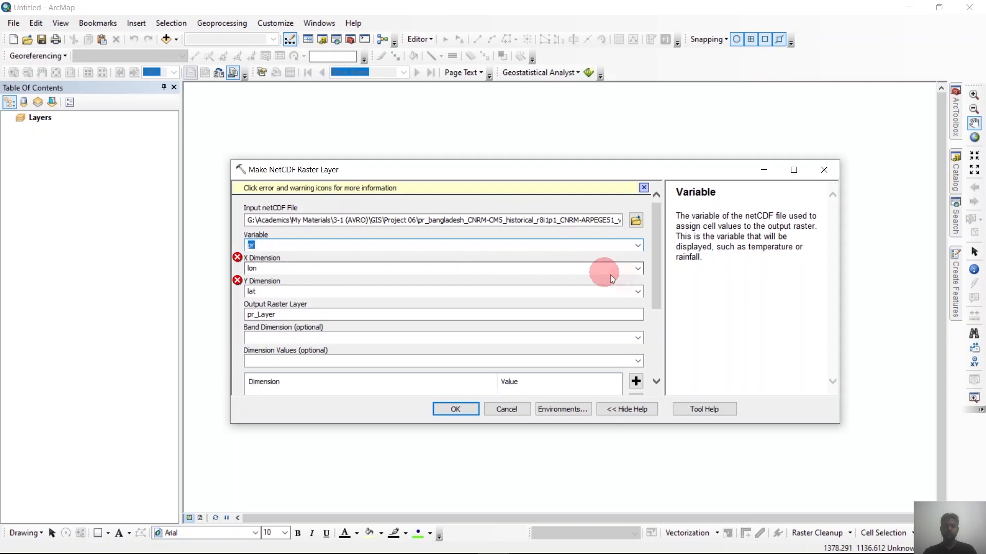
{"action": "left_click", "coordinate": [637, 269]}
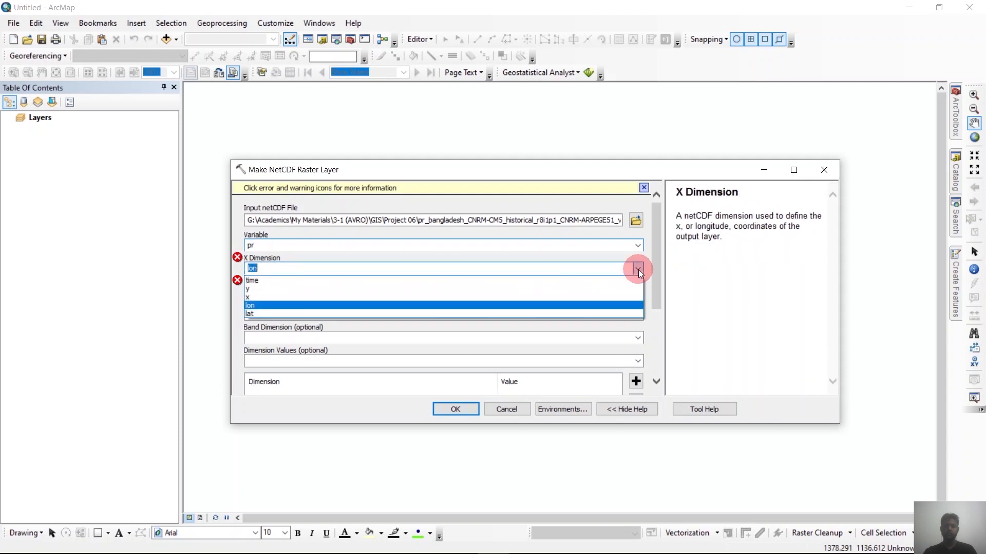
{"action": "left_click", "coordinate": [251, 297]}
{"action": "left_click", "coordinate": [637, 291]}
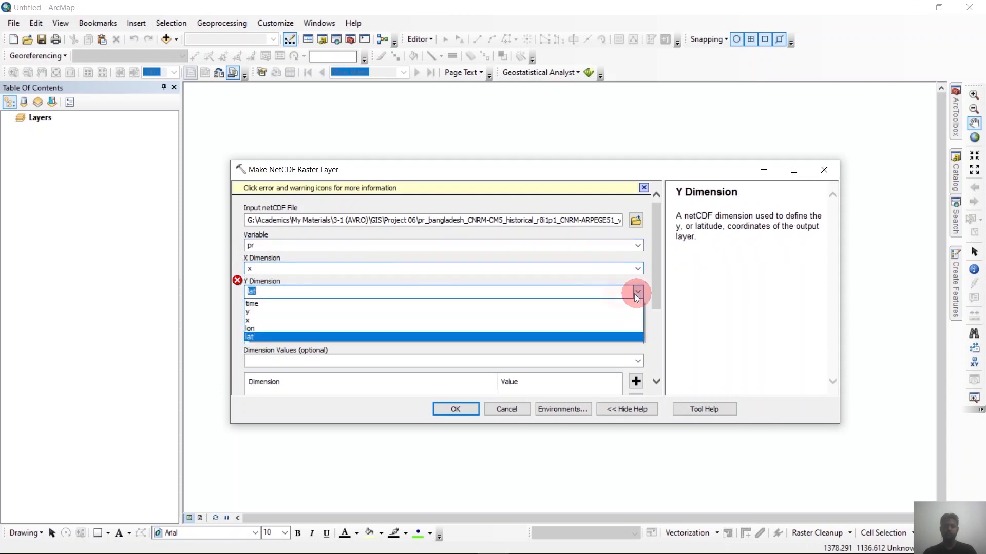
{"action": "left_click", "coordinate": [275, 314]}
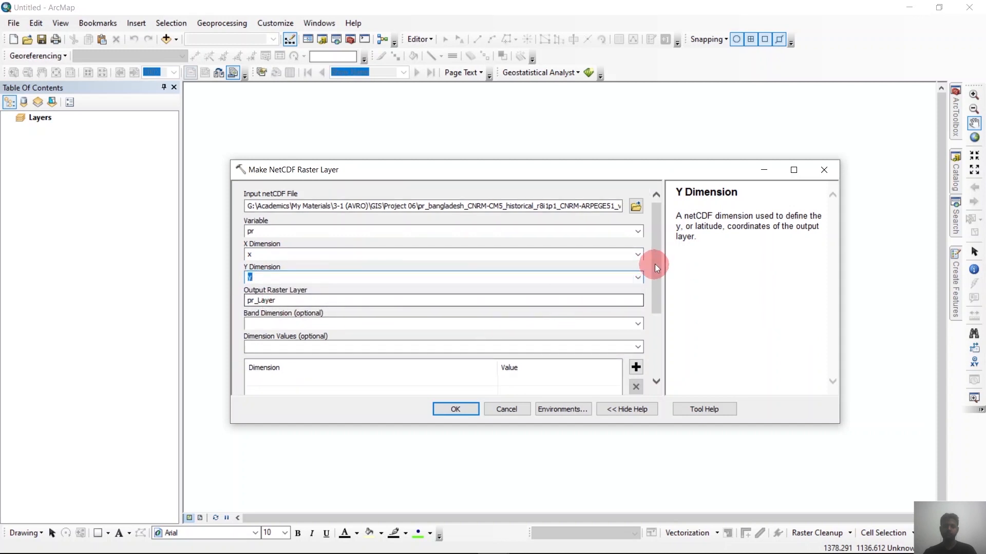
Step: Review the optional settings, keep BY_VALUE selection and the output name pr_Layer, and run the tool
{"action": "left_click_drag", "start_coordinate": [655, 264], "coordinate": [648, 300]}
{"action": "left_click", "coordinate": [296, 225]}
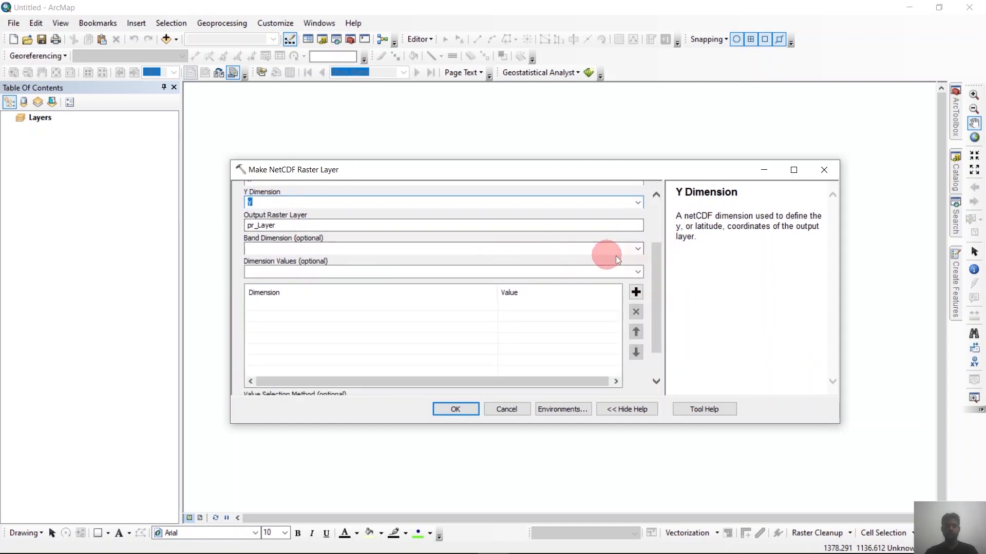
{"action": "left_click_drag", "start_coordinate": [655, 269], "coordinate": [645, 292]}
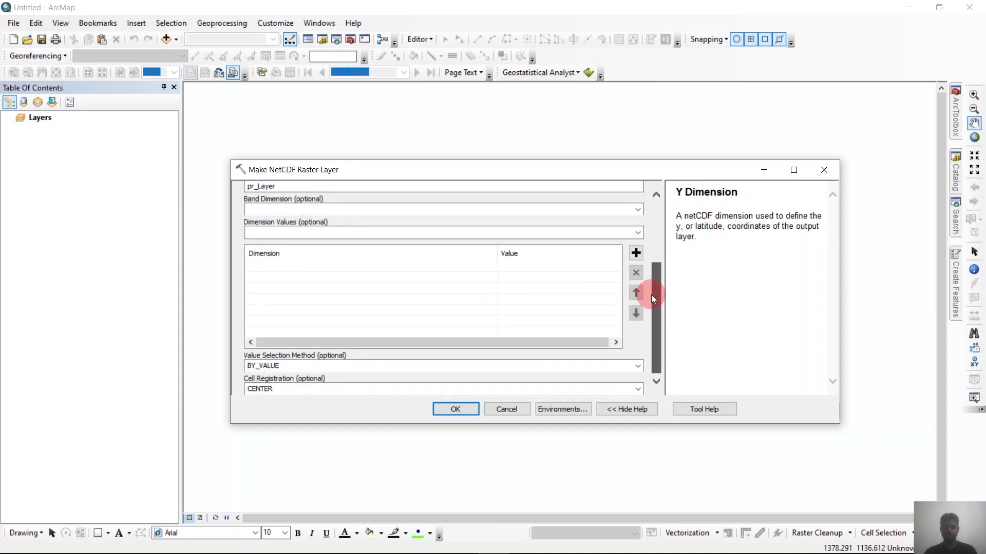
{"action": "left_click", "coordinate": [637, 211]}
{"action": "left_click", "coordinate": [638, 211]}
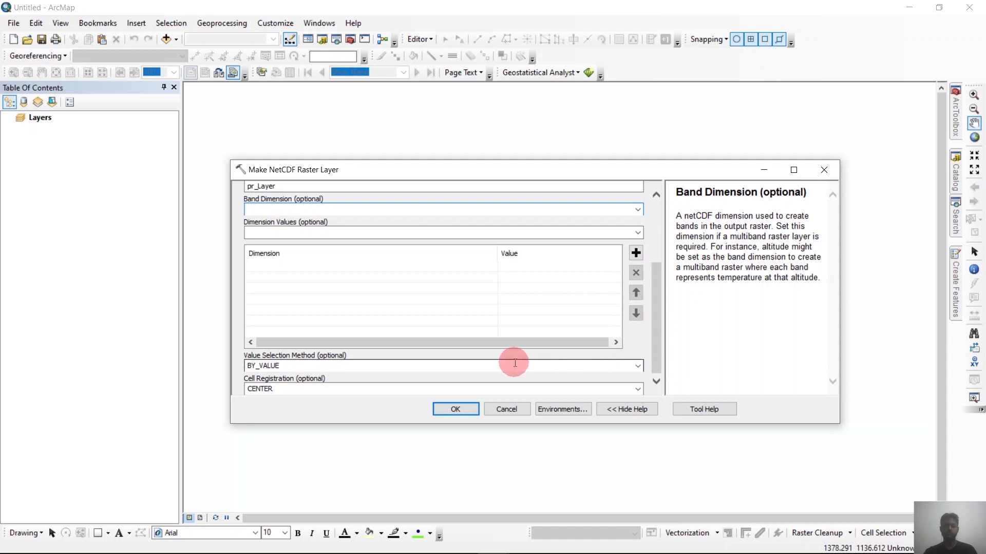
{"action": "left_click", "coordinate": [637, 367]}
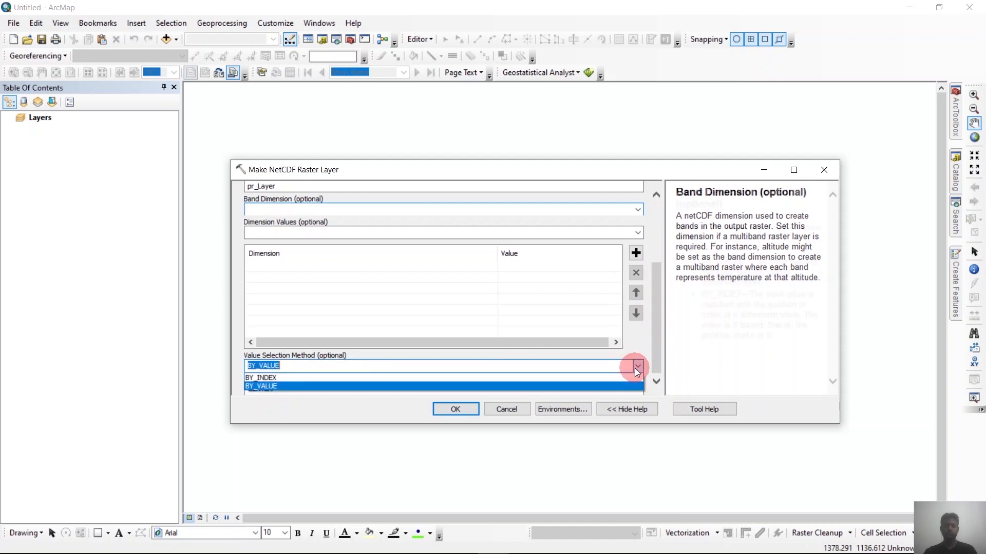
{"action": "left_click", "coordinate": [635, 368]}
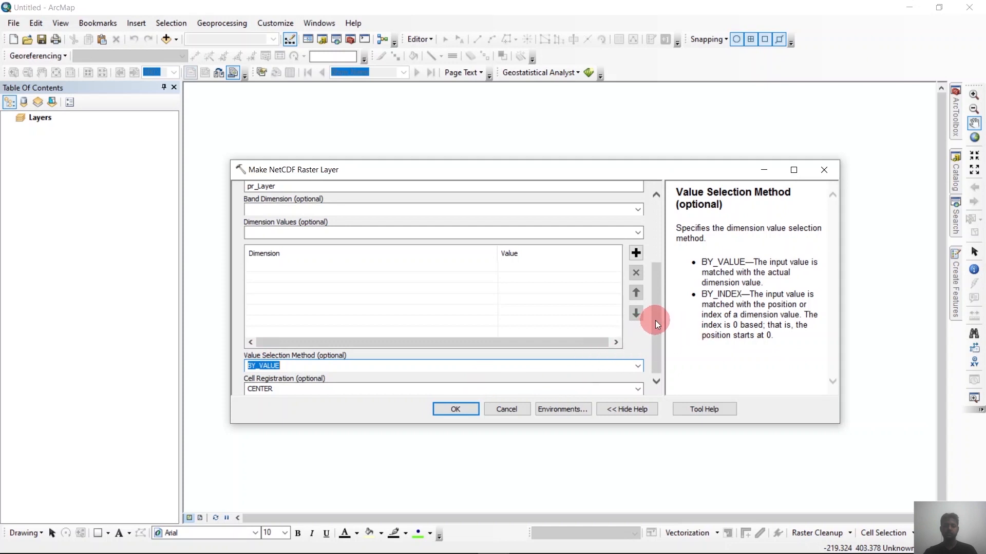
{"action": "left_click_drag", "start_coordinate": [657, 324], "coordinate": [654, 201]}
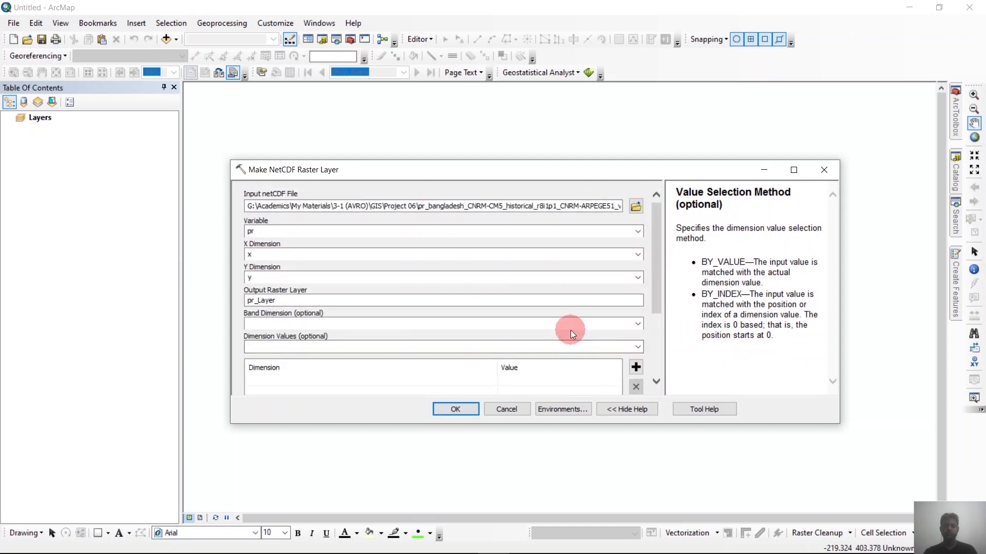
{"action": "left_click", "coordinate": [460, 409]}
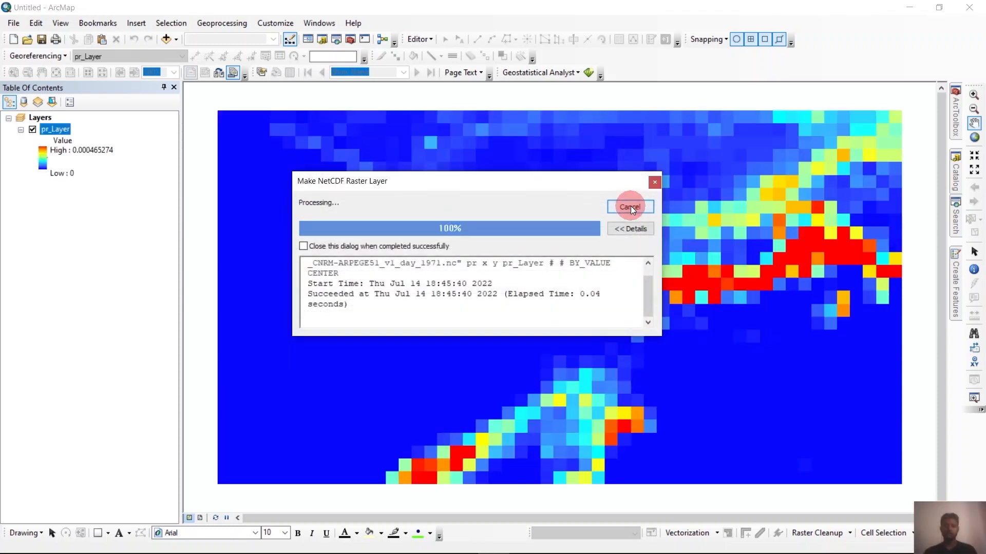
{"action": "left_click", "coordinate": [631, 207]}
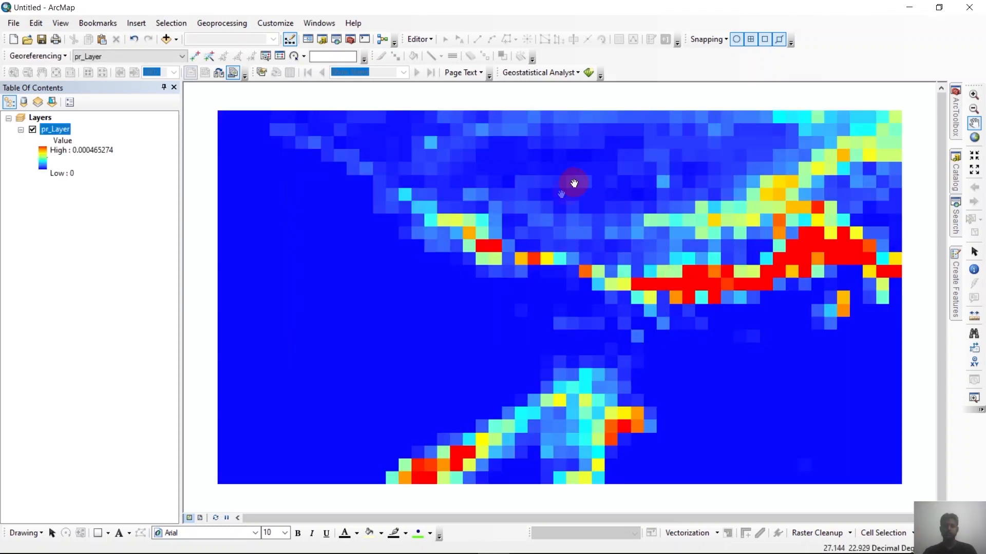
Step: View the whole precipitation raster and open the NetCDF settings in pr_Layer's properties
{"action": "scroll", "coordinate": [491, 213], "scroll_direction": "up", "scroll_amount": 2}
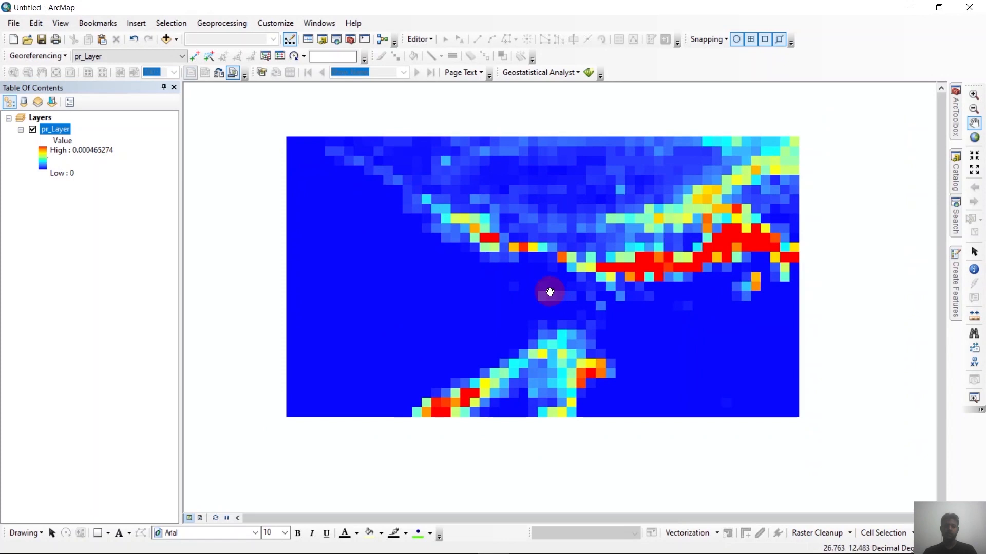
{"action": "scroll", "coordinate": [550, 292], "scroll_direction": "down", "scroll_amount": 1}
{"action": "scroll", "coordinate": [550, 291], "scroll_direction": "up", "scroll_amount": 1}
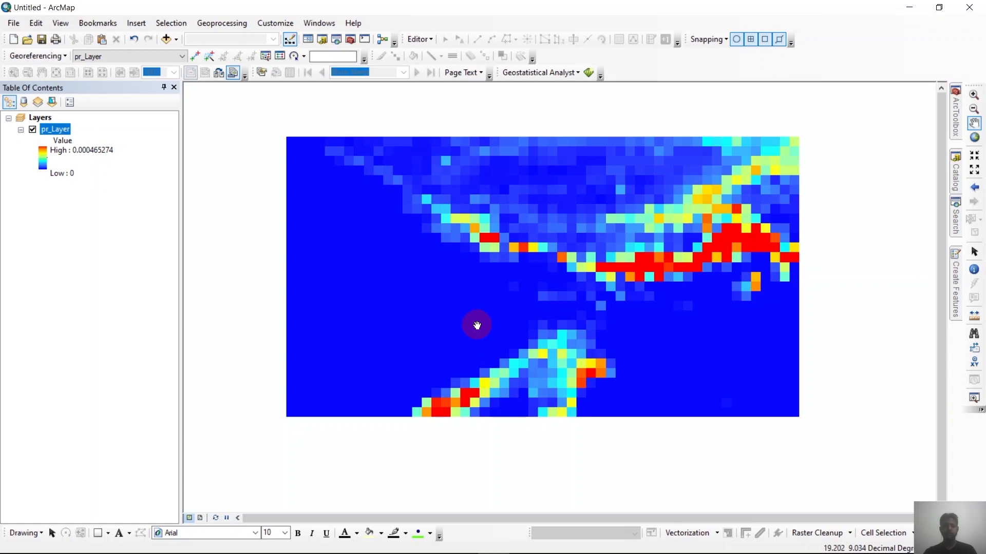
{"action": "right_click", "coordinate": [60, 128]}
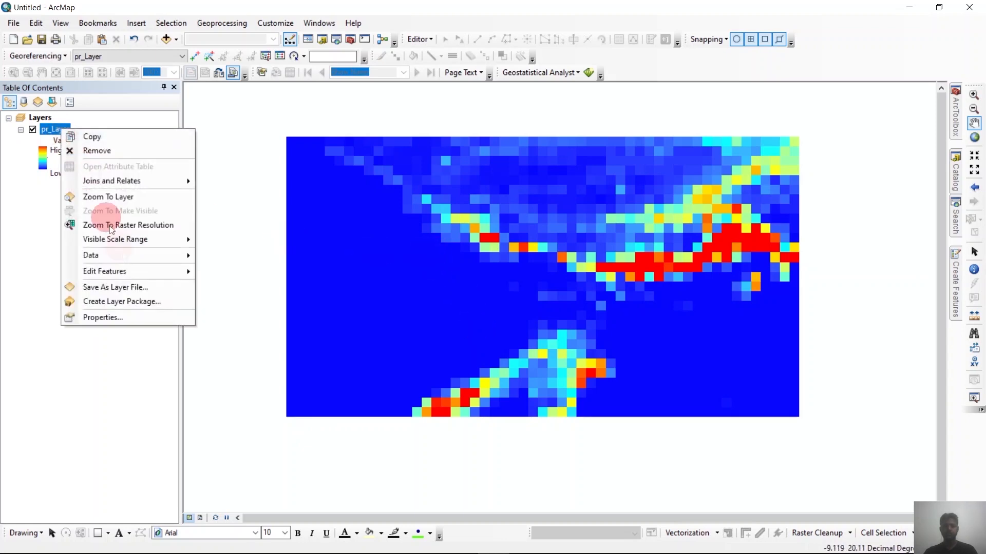
{"action": "left_click", "coordinate": [137, 318]}
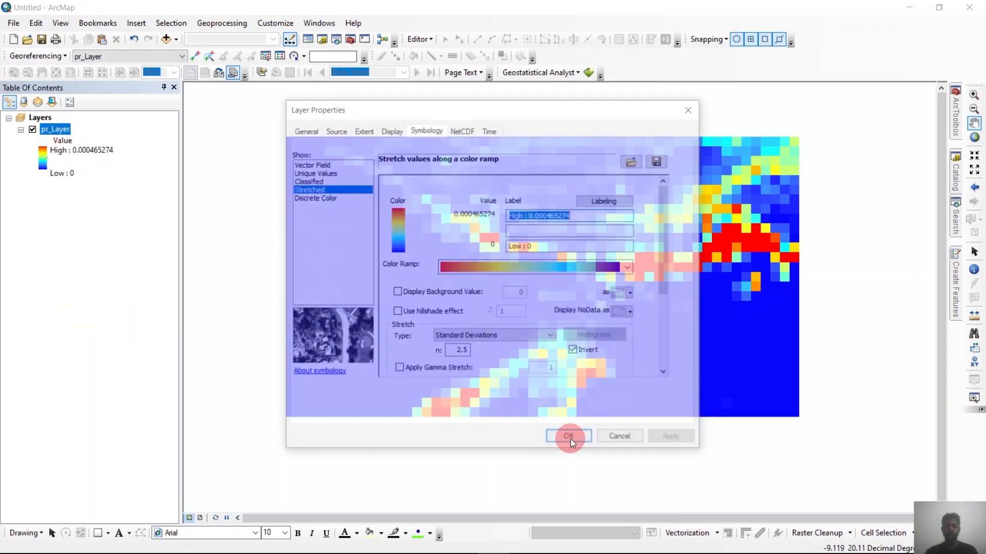
{"action": "left_click", "coordinate": [454, 130]}
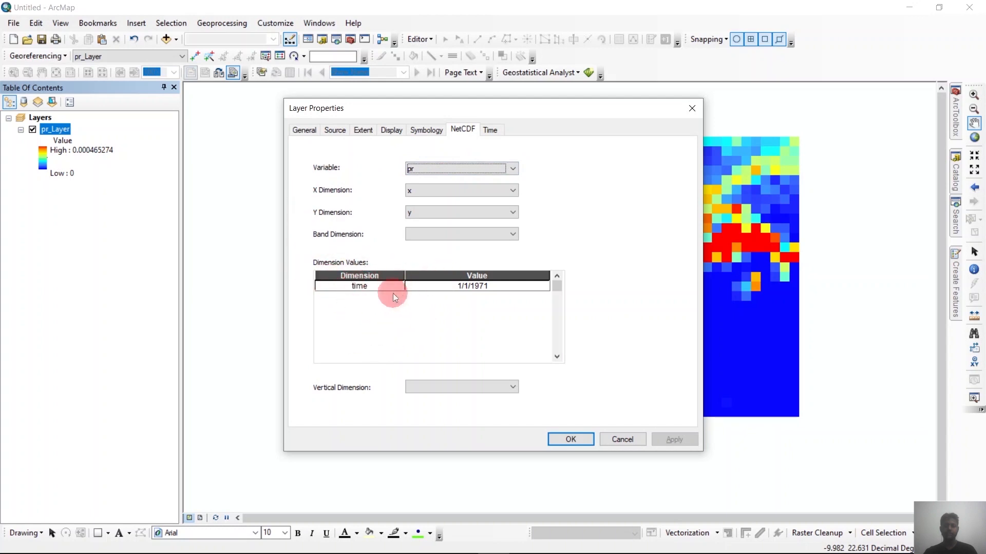
Step: Browse the available 1971 dates, set pr_Layer's time dimension to 07/15/1971 12:00:00 AM and accept the layer properties
{"action": "left_click", "coordinate": [500, 285]}
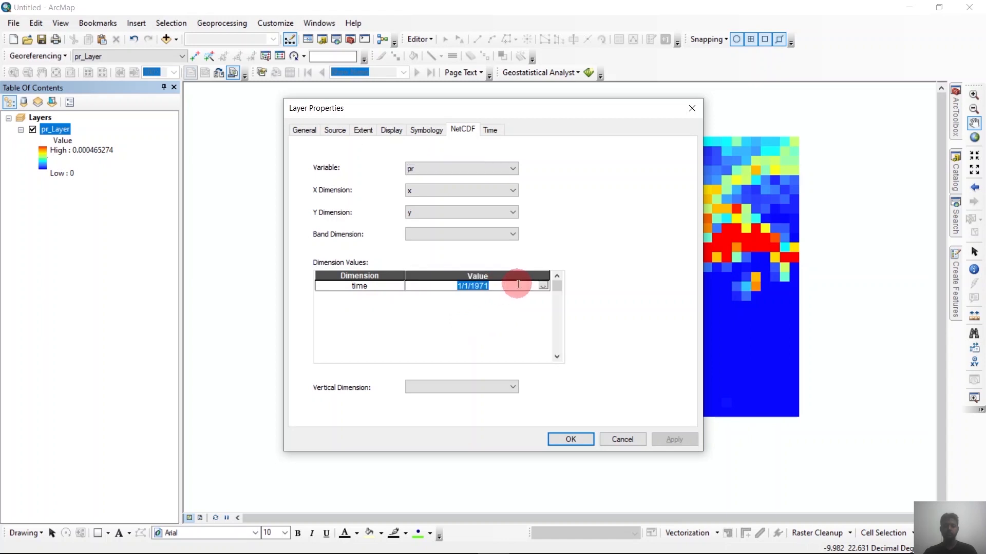
{"action": "left_click", "coordinate": [543, 286]}
{"action": "scroll", "coordinate": [455, 311], "scroll_direction": "down", "scroll_amount": 15}
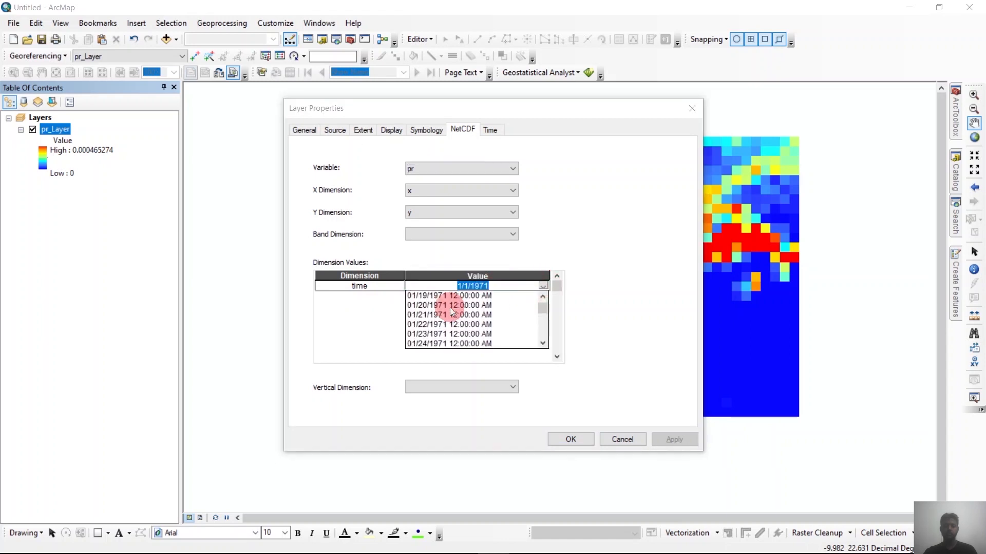
{"action": "scroll", "coordinate": [460, 316], "scroll_direction": "down", "scroll_amount": 20}
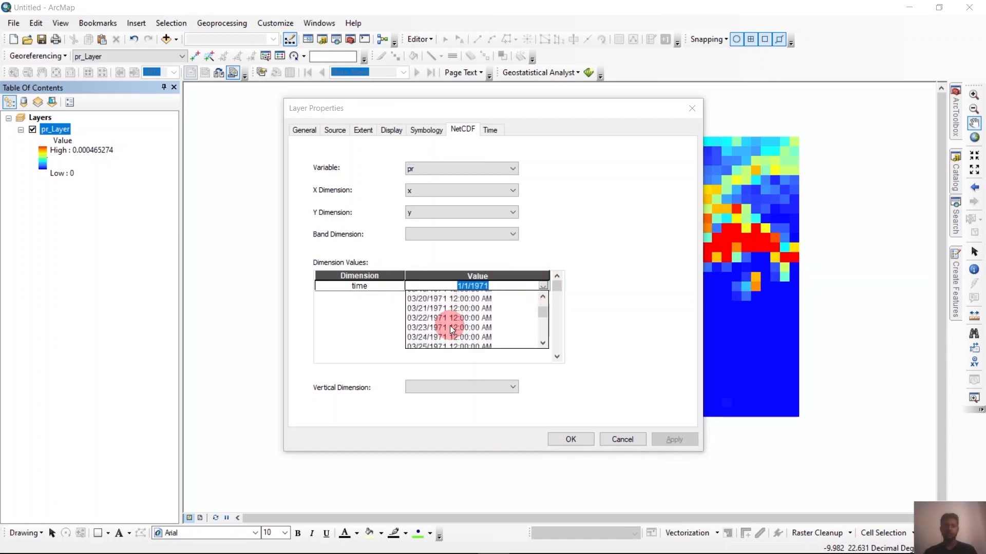
{"action": "left_click", "coordinate": [542, 344]}
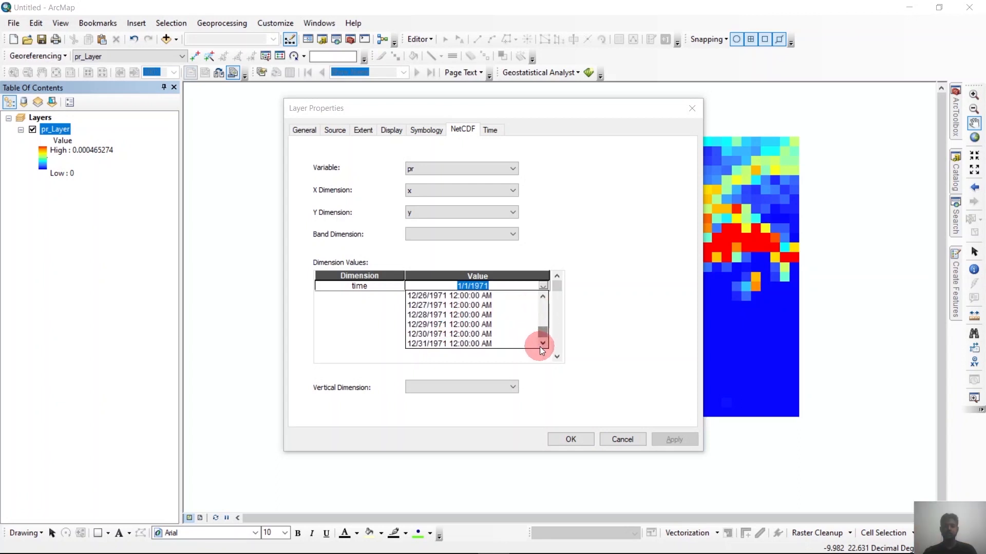
{"action": "left_click_drag", "start_coordinate": [540, 332], "coordinate": [502, 316]}
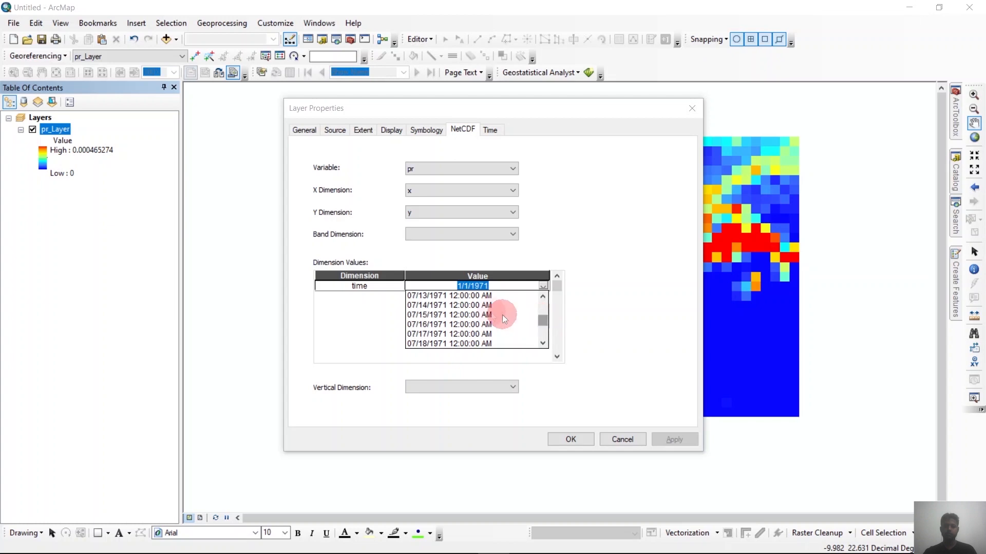
{"action": "left_click", "coordinate": [468, 316]}
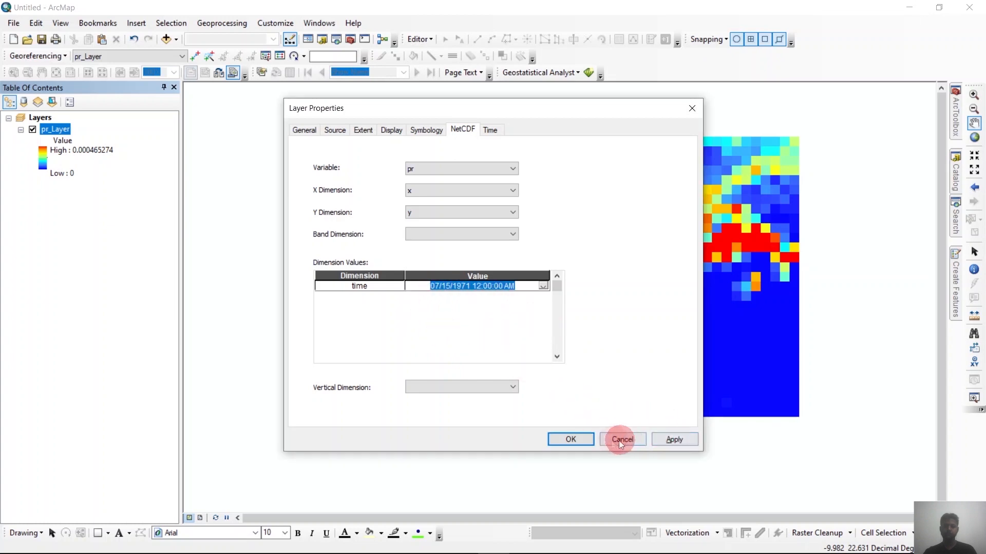
{"action": "left_click", "coordinate": [571, 440]}
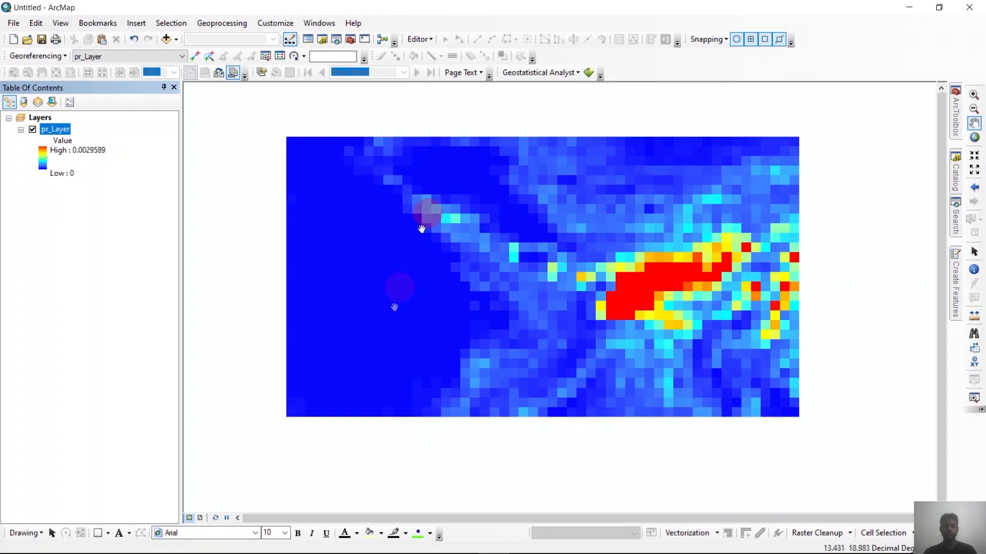
Step: Reopen pr_Layer's NetCDF properties, set the time dimension to 10/21/1971 12:00:00 AM and accept the change
{"action": "right_click", "coordinate": [57, 124]}
{"action": "left_click", "coordinate": [95, 317]}
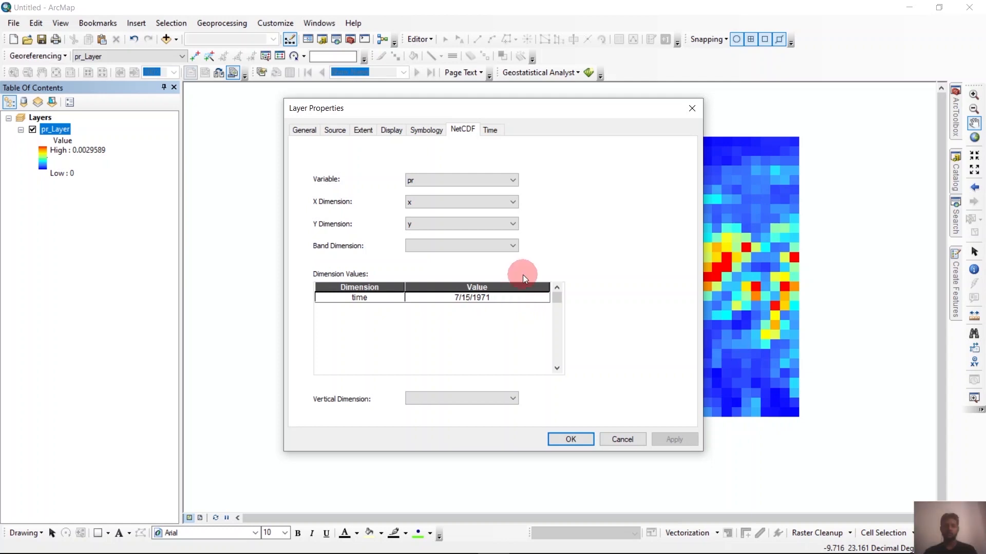
{"action": "left_click", "coordinate": [524, 298]}
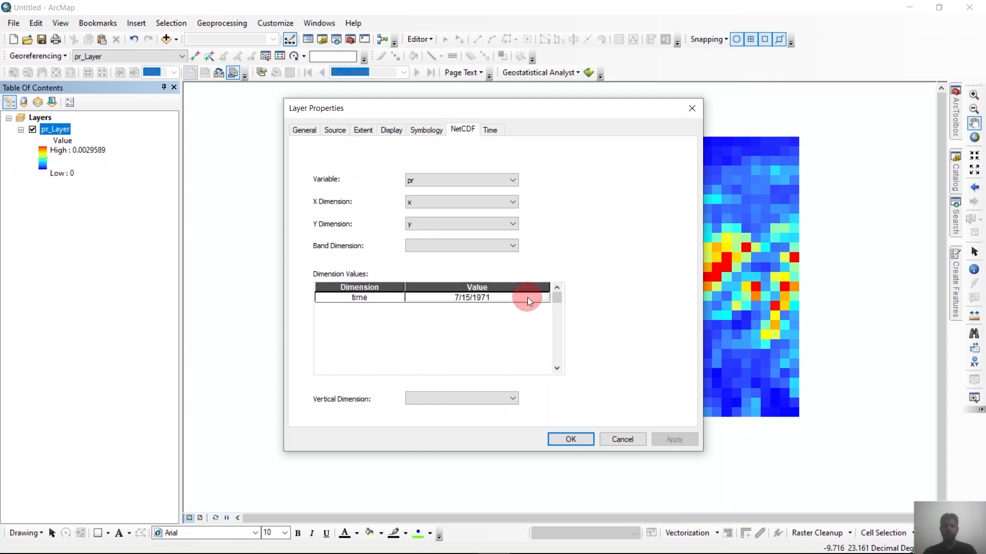
{"action": "left_click", "coordinate": [542, 298]}
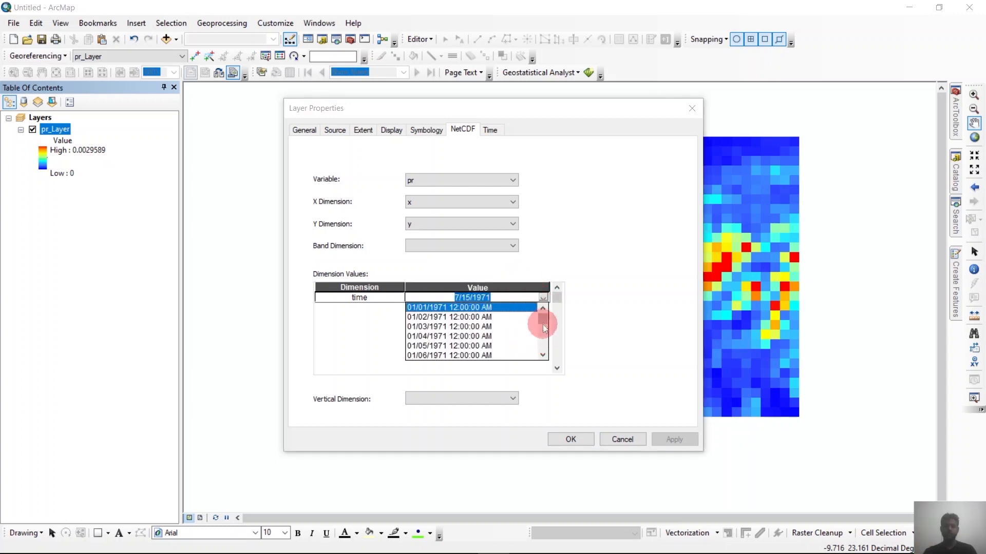
{"action": "left_click_drag", "start_coordinate": [540, 320], "coordinate": [544, 356]}
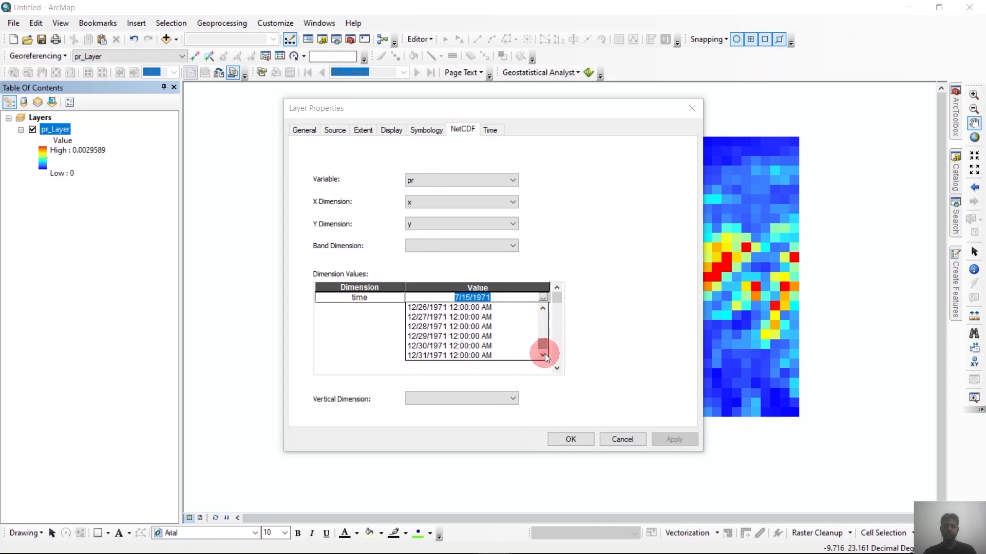
{"action": "scroll", "coordinate": [476, 340], "scroll_direction": "up", "scroll_amount": 19}
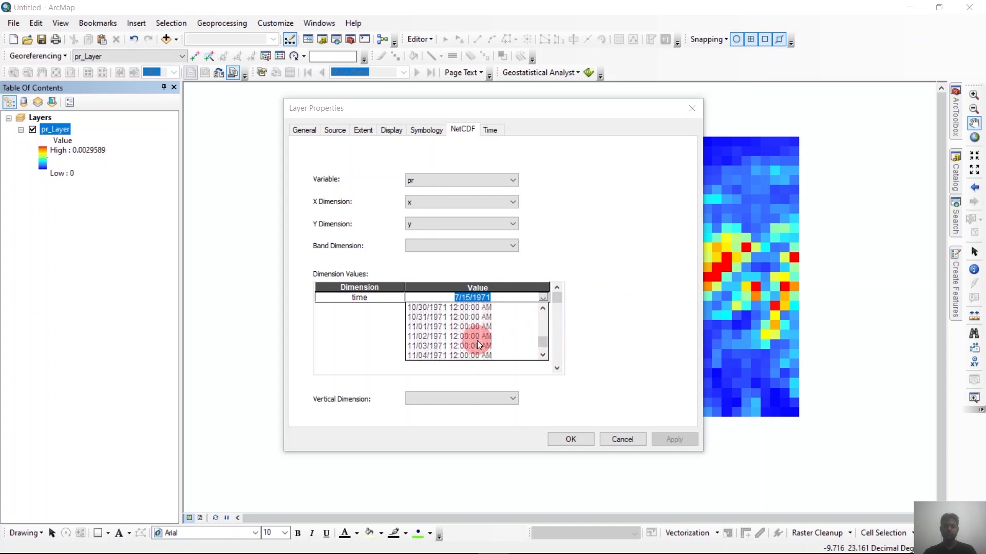
{"action": "scroll", "coordinate": [476, 341], "scroll_direction": "up", "scroll_amount": 4}
{"action": "left_click", "coordinate": [476, 340]}
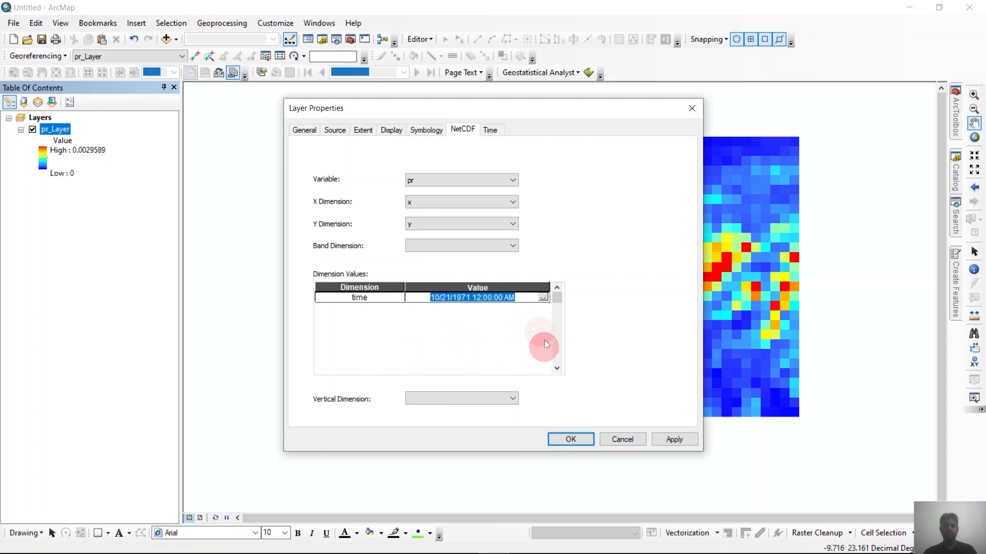
{"action": "left_click", "coordinate": [571, 440]}
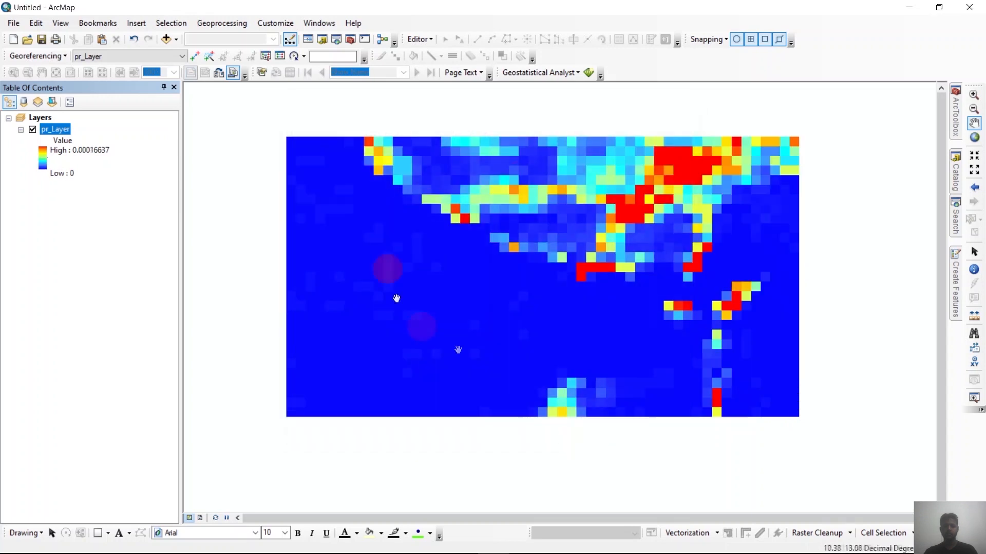